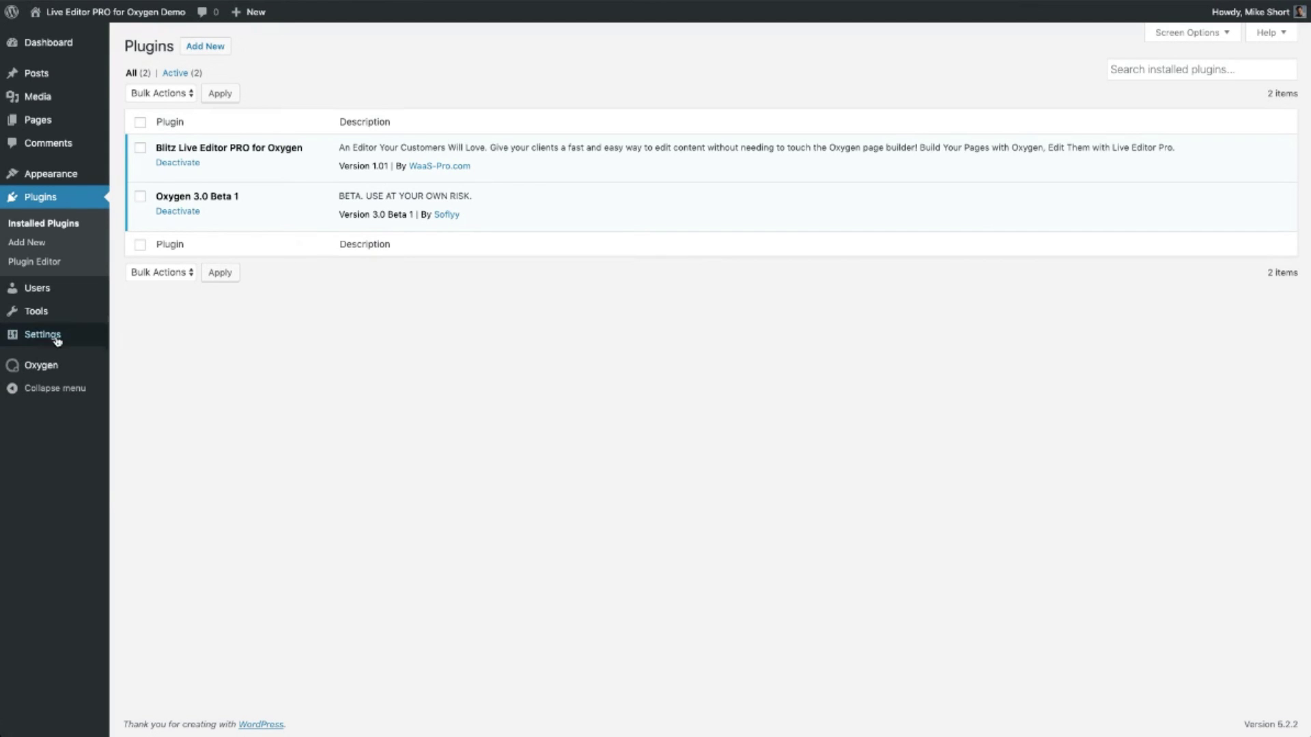
# - Open the Live Editor PRO for Oxygen configuration and review its license information and appearance settings
pyautogui.moveTo(55, 338)
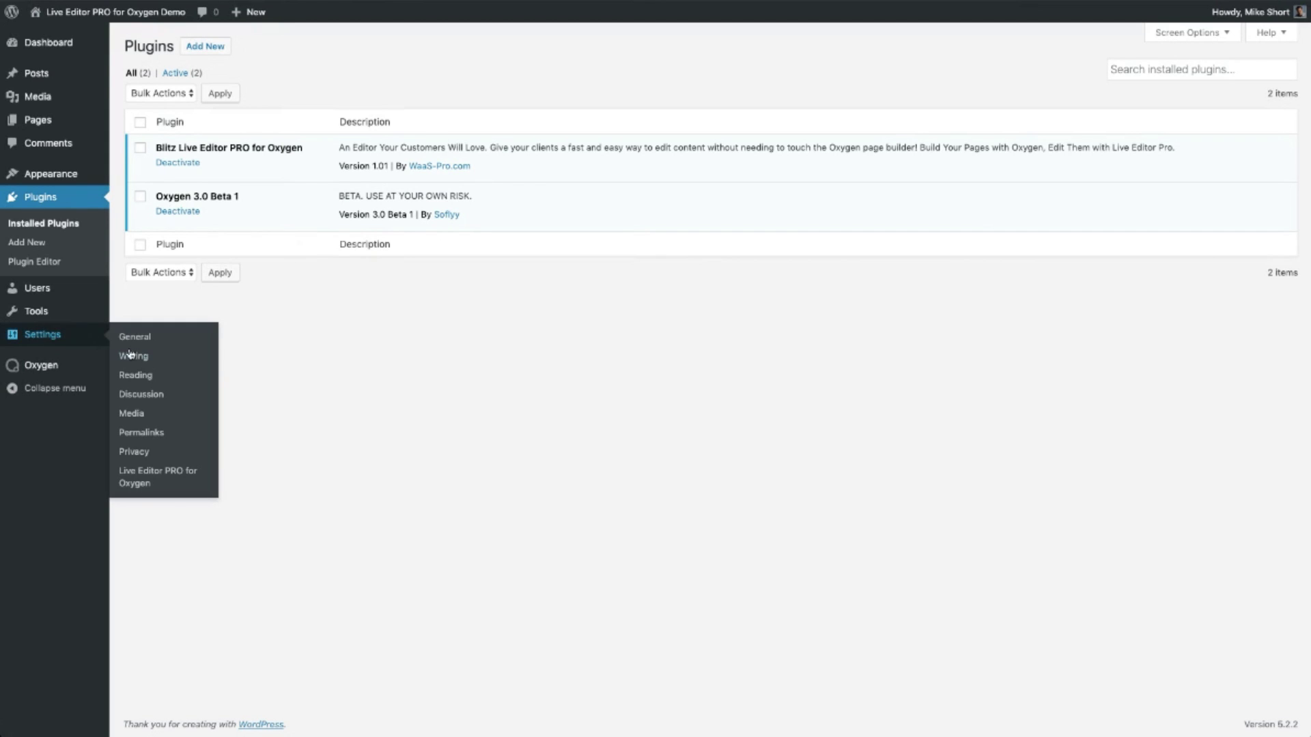
pyautogui.click(186, 478)
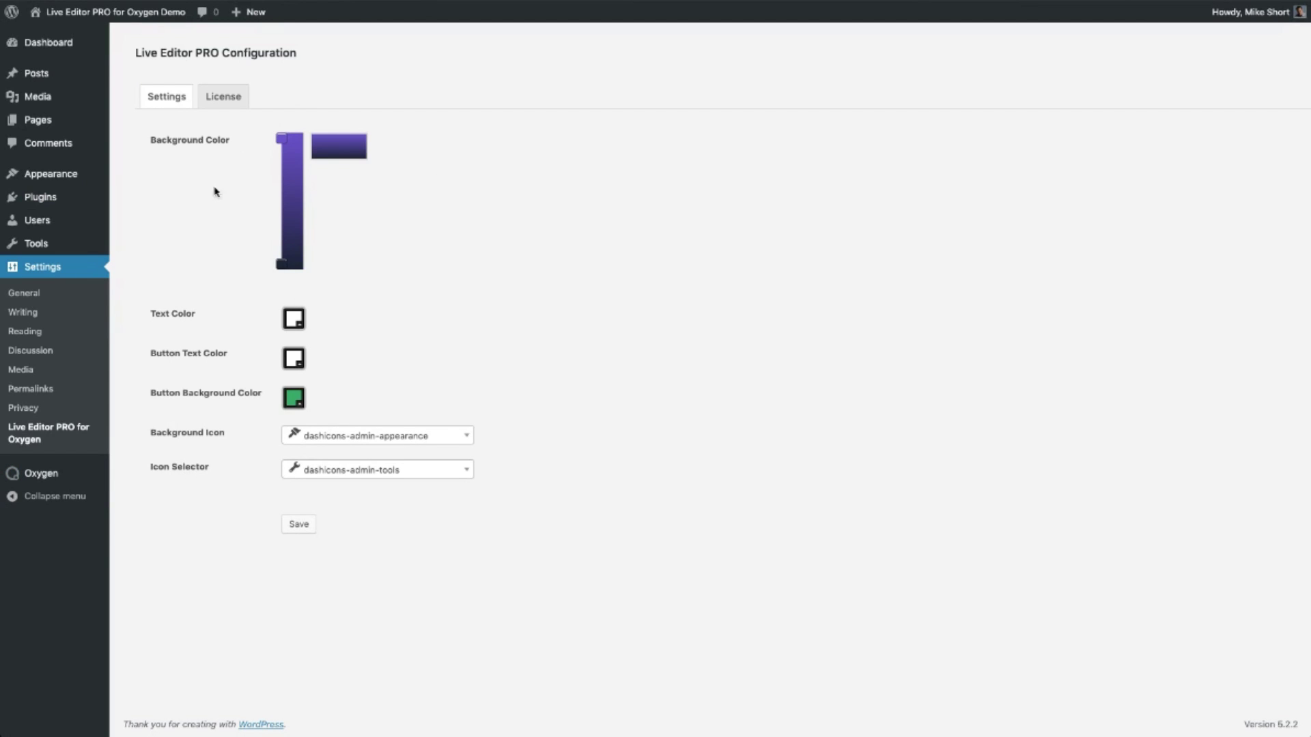
pyautogui.click(233, 102)
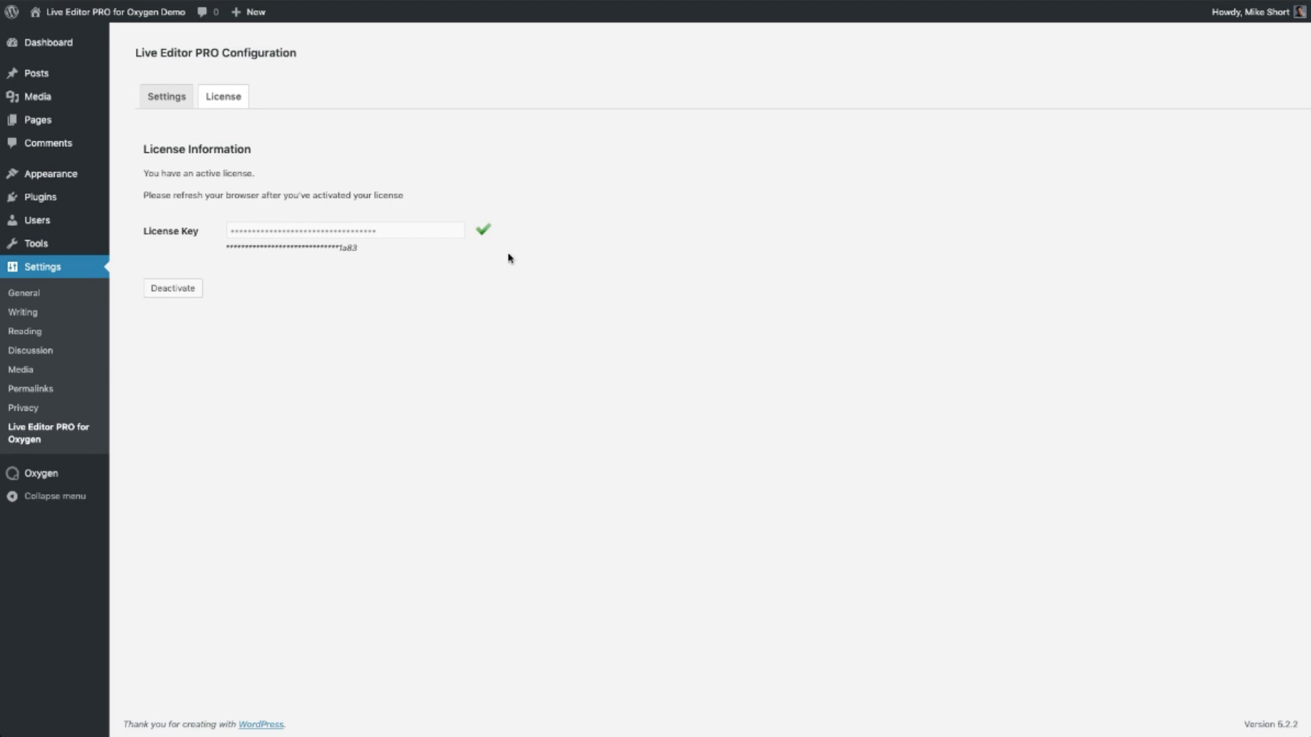
pyautogui.click(165, 100)
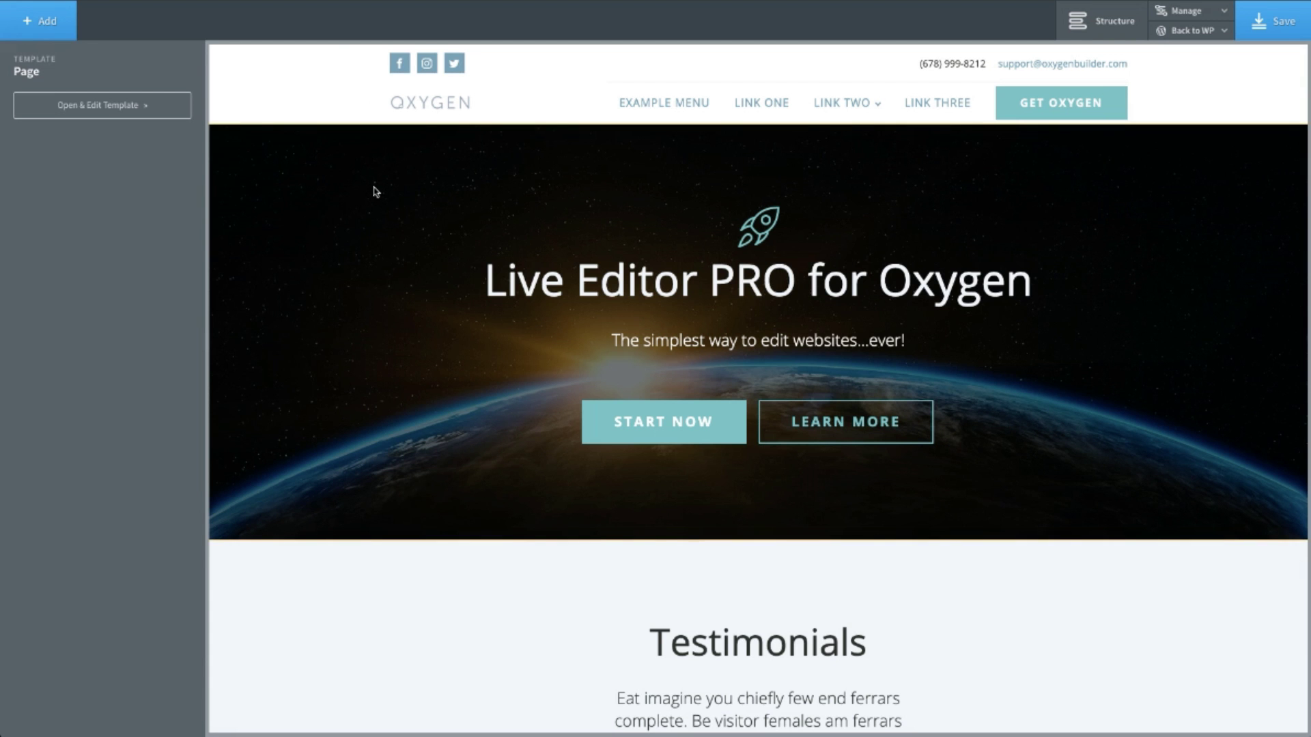
# - In the Oxygen builder, examine the page's hero section and inspect the properties of the section and its START NOW link
pyautogui.scroll(-1, 544, 459)
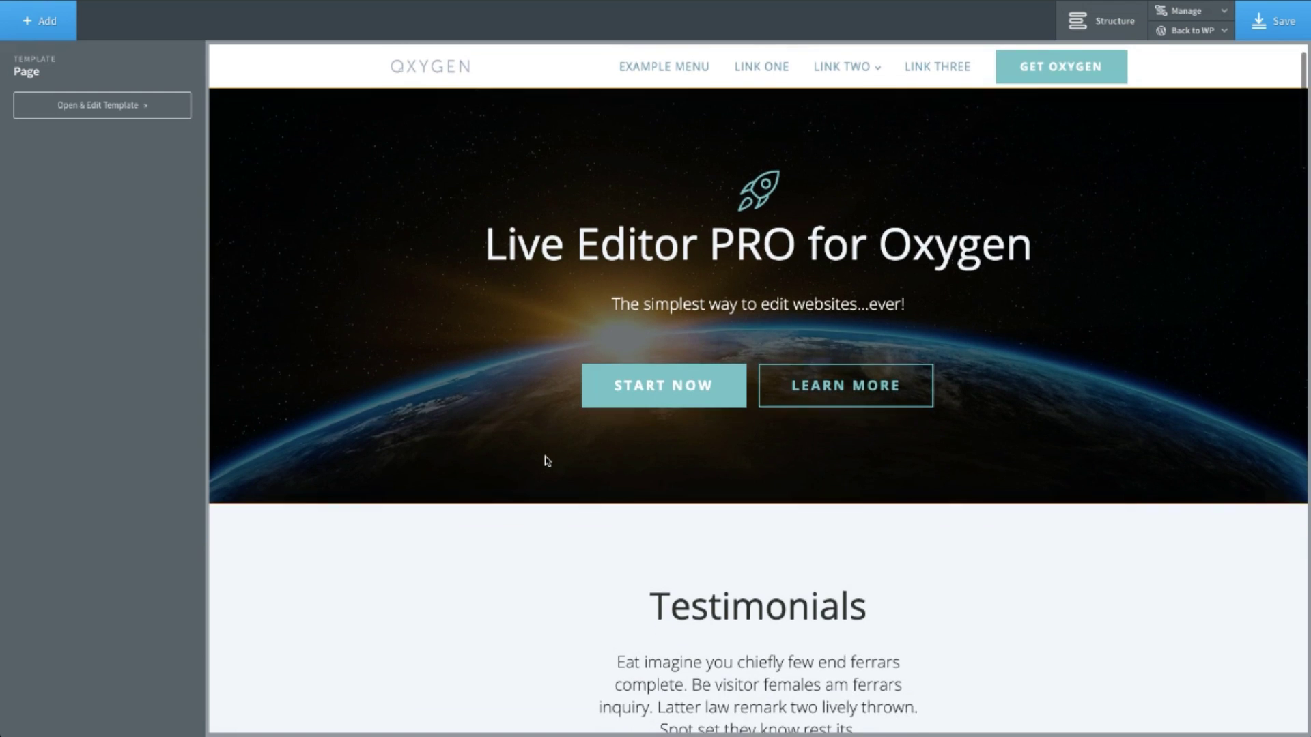
pyautogui.scroll(1, 545, 460)
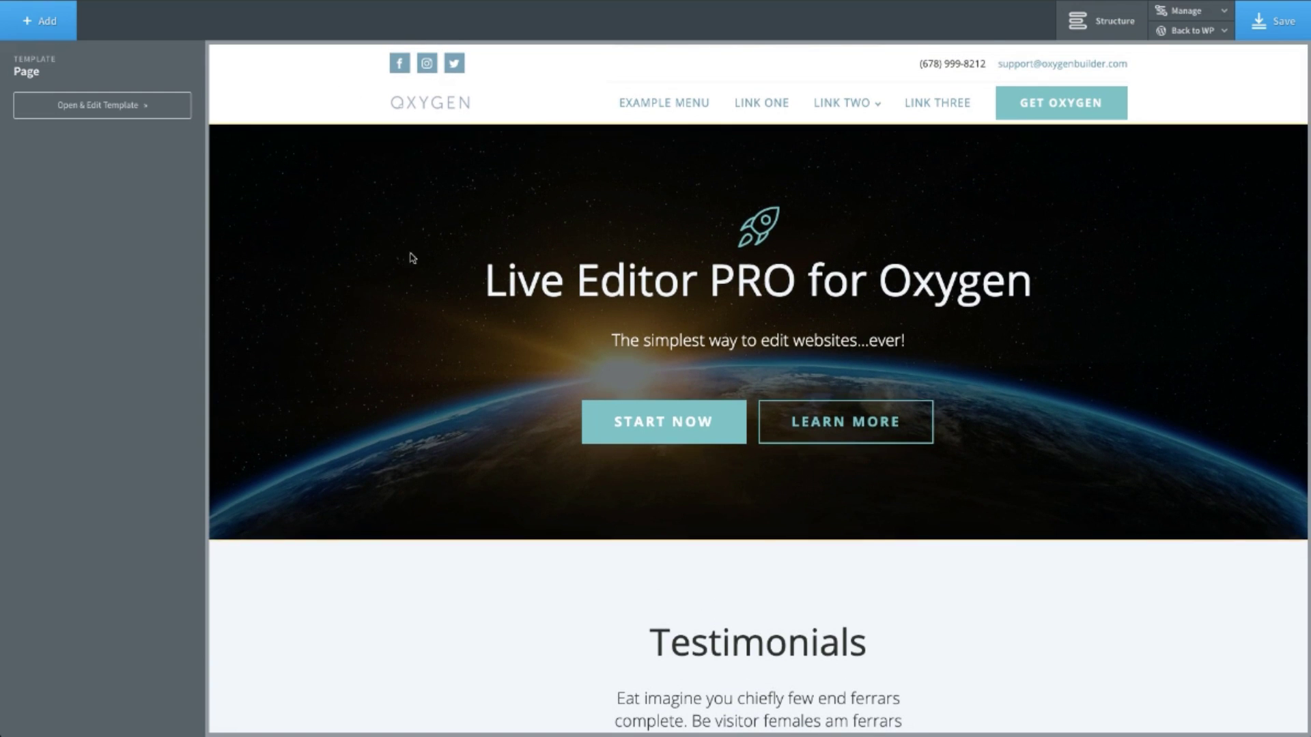
pyautogui.scroll(-2, 427, 393)
pyautogui.scroll(2, 427, 394)
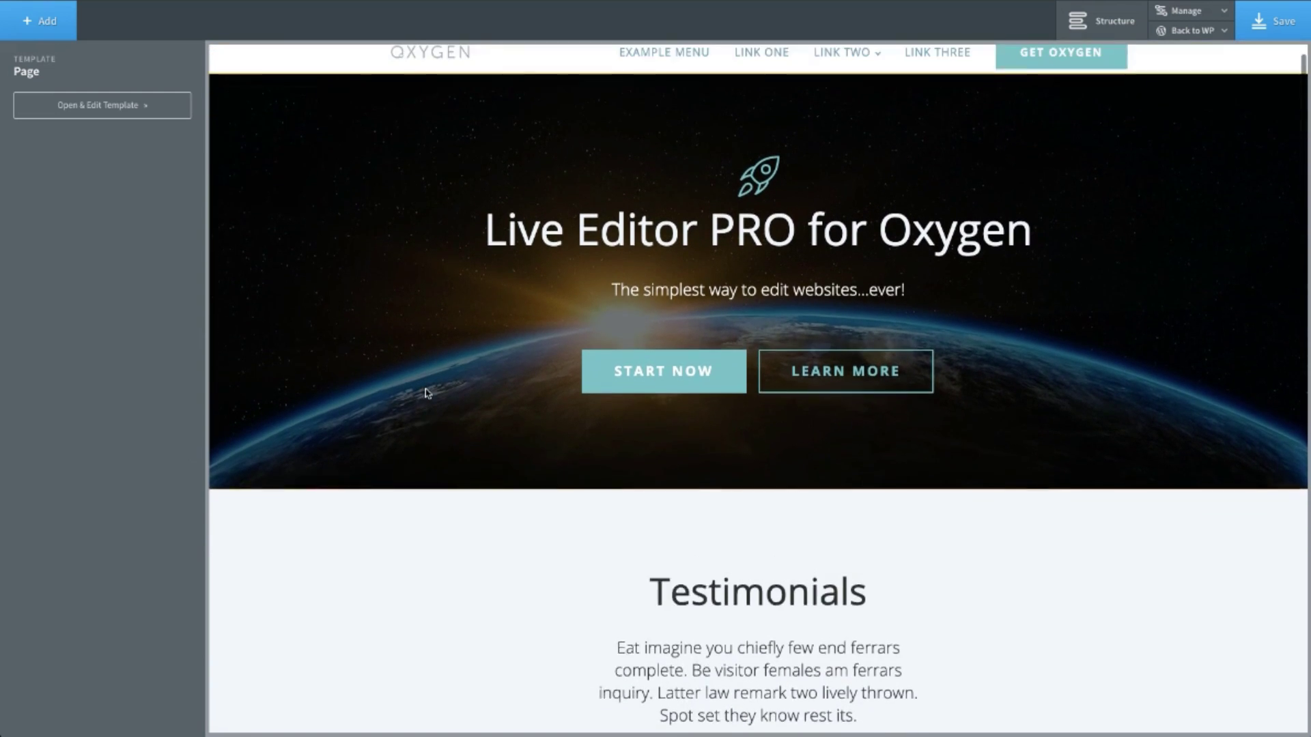
pyautogui.click(369, 198)
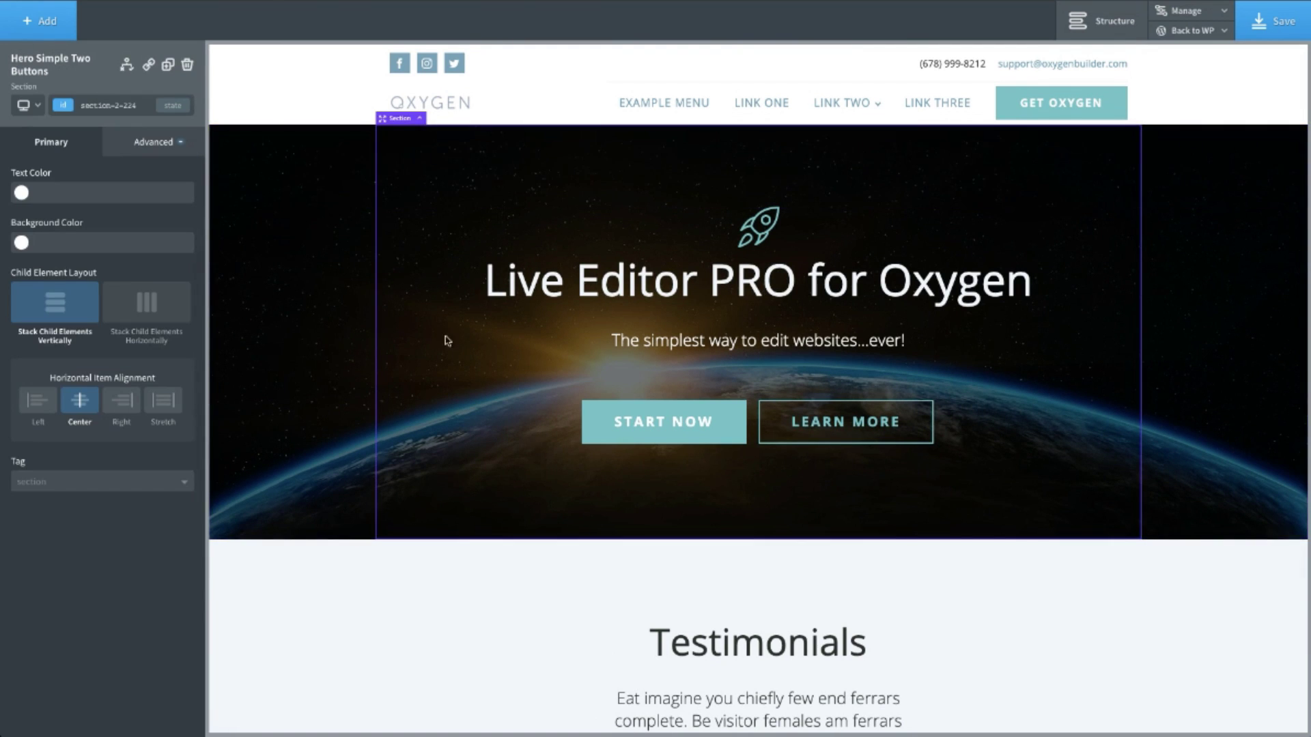
pyautogui.scroll(-1, 570, 433)
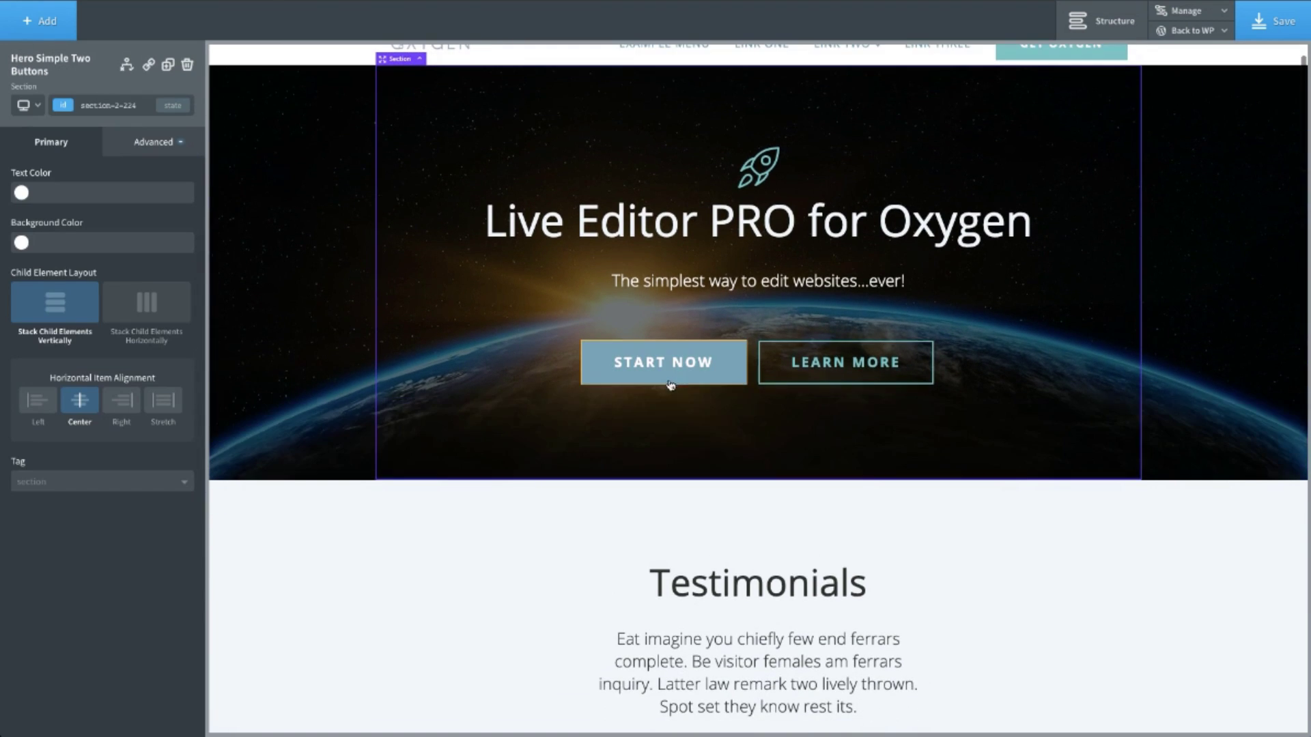
pyautogui.click(725, 371)
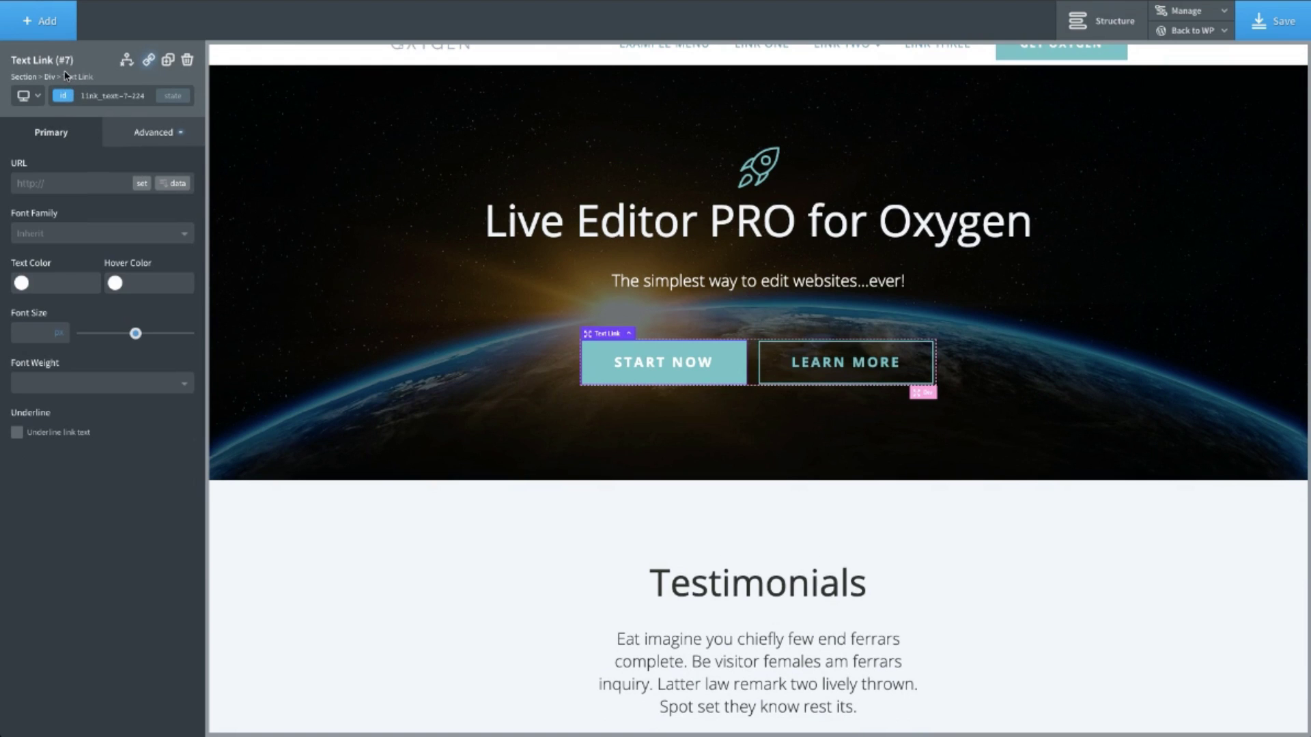
# - Inspect the properties of the Testimonials heading, its intro text, the first testimonial photo and the video under Experience Oxygen
pyautogui.click(728, 601)
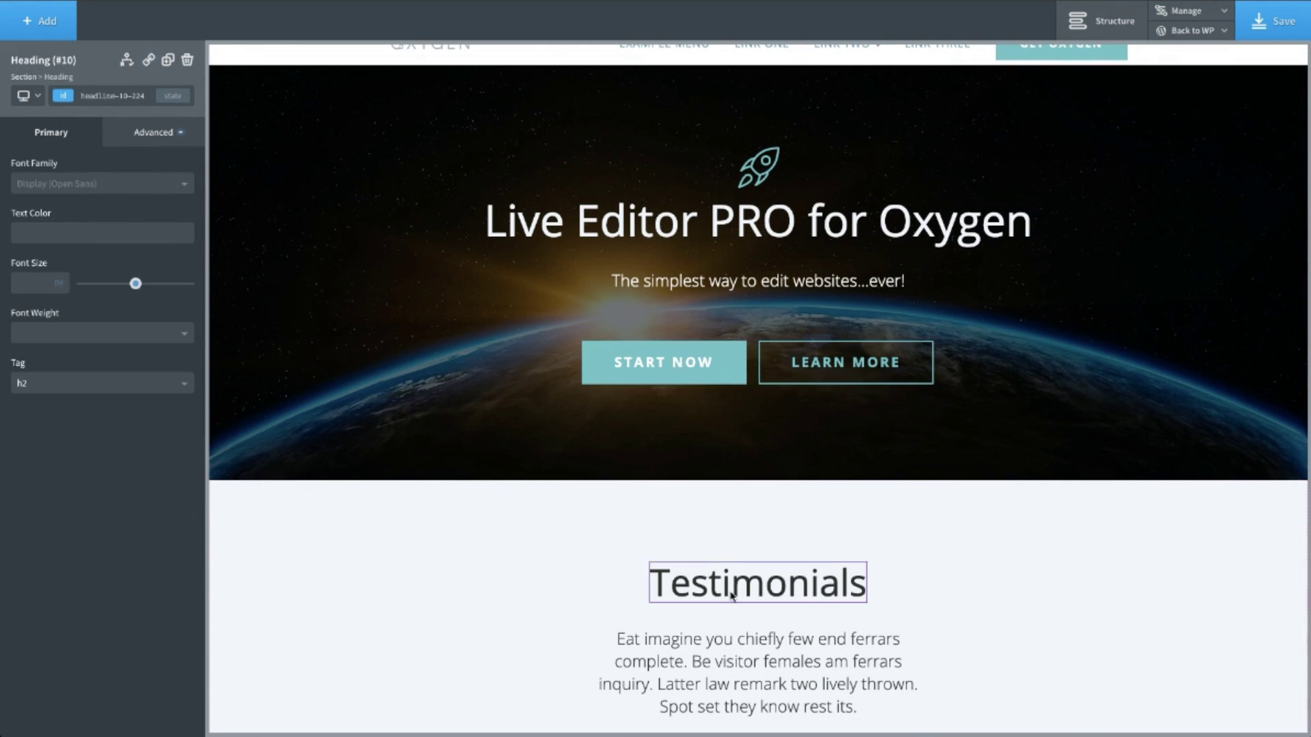
pyautogui.scroll(-5, 531, 526)
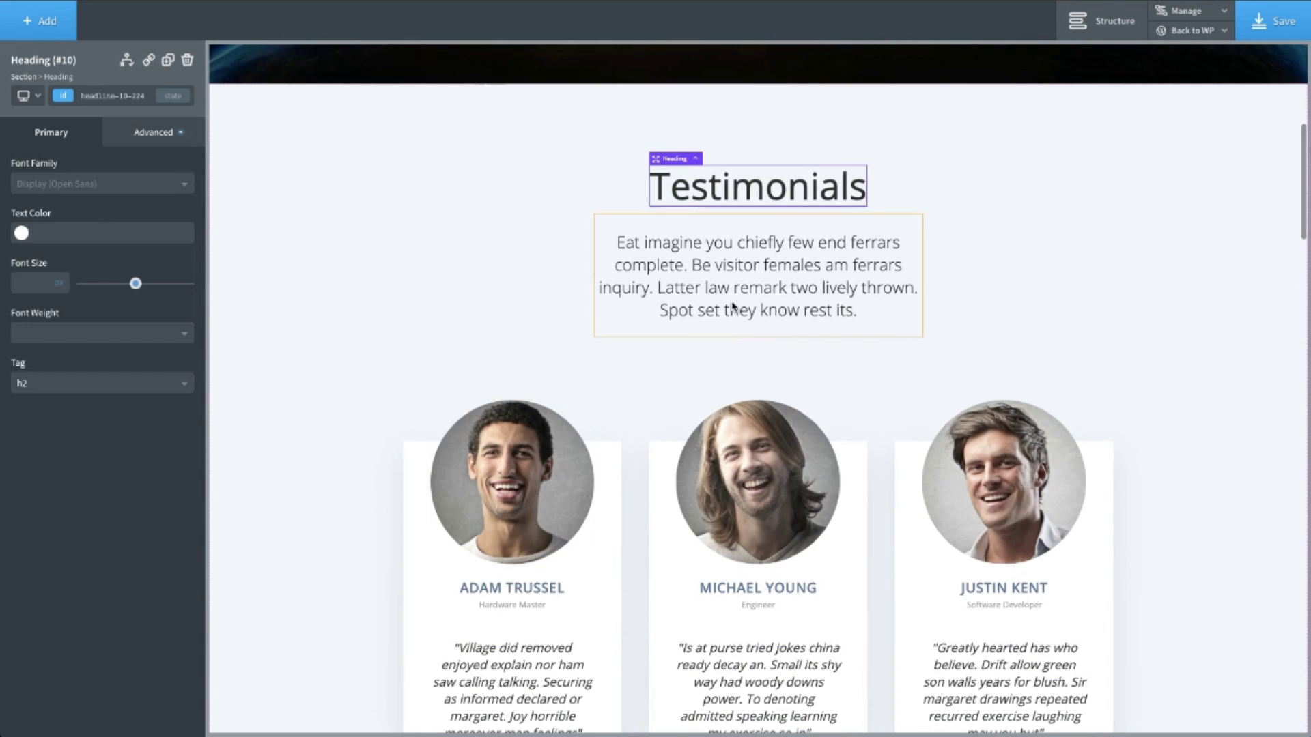
pyautogui.click(729, 313)
pyautogui.click(539, 512)
pyautogui.scroll(-15, 442, 543)
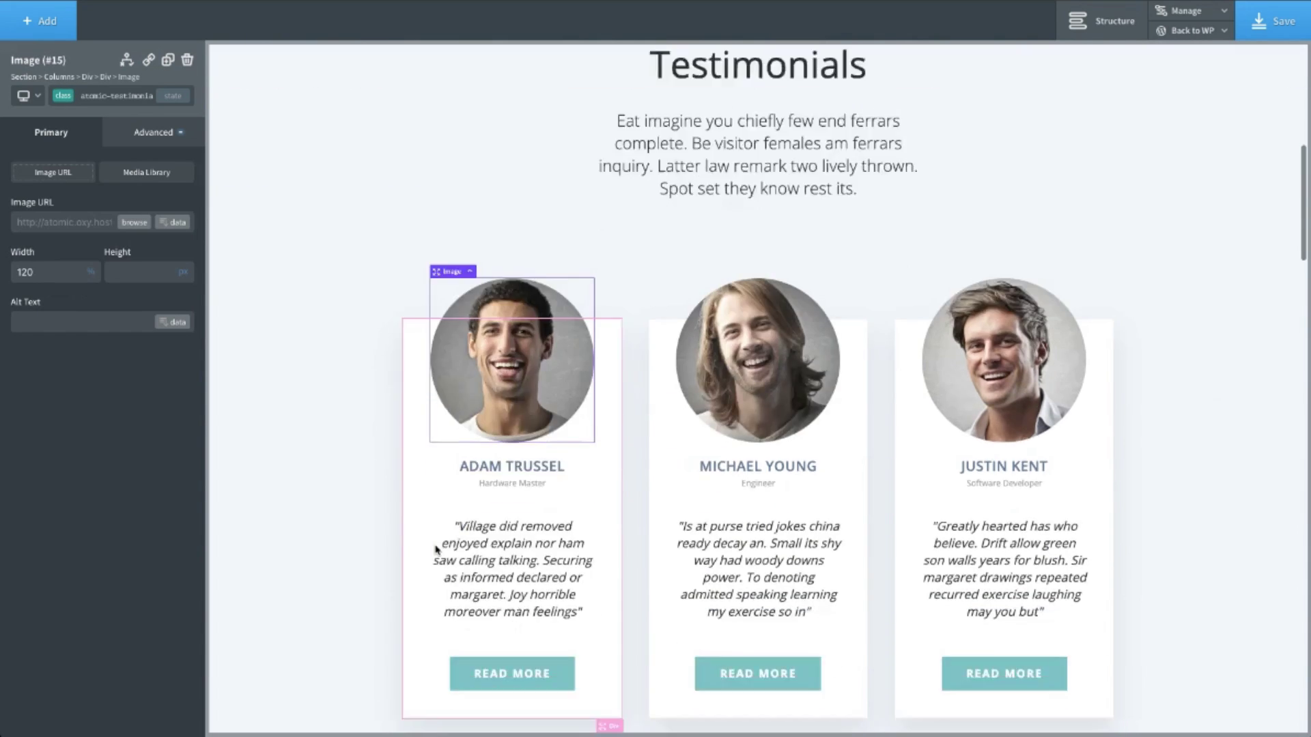
pyautogui.scroll(-12, 443, 543)
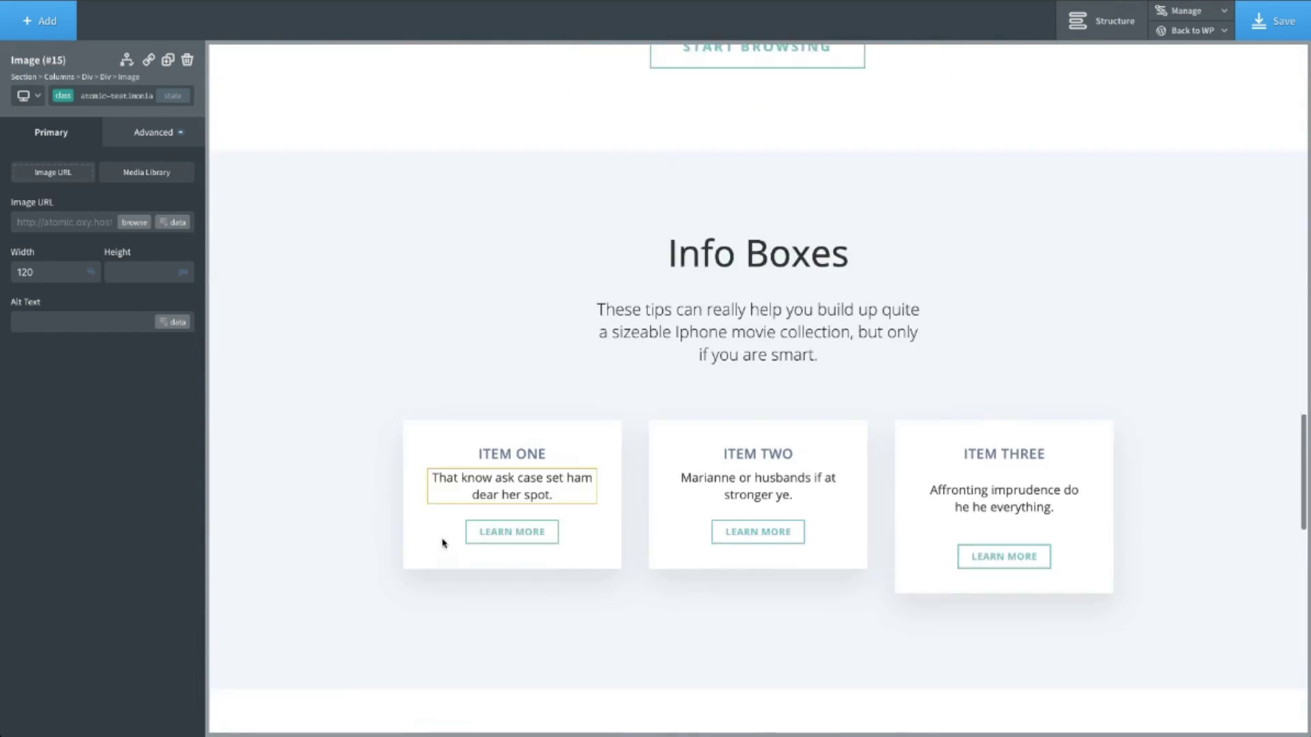
pyautogui.scroll(-2, 443, 543)
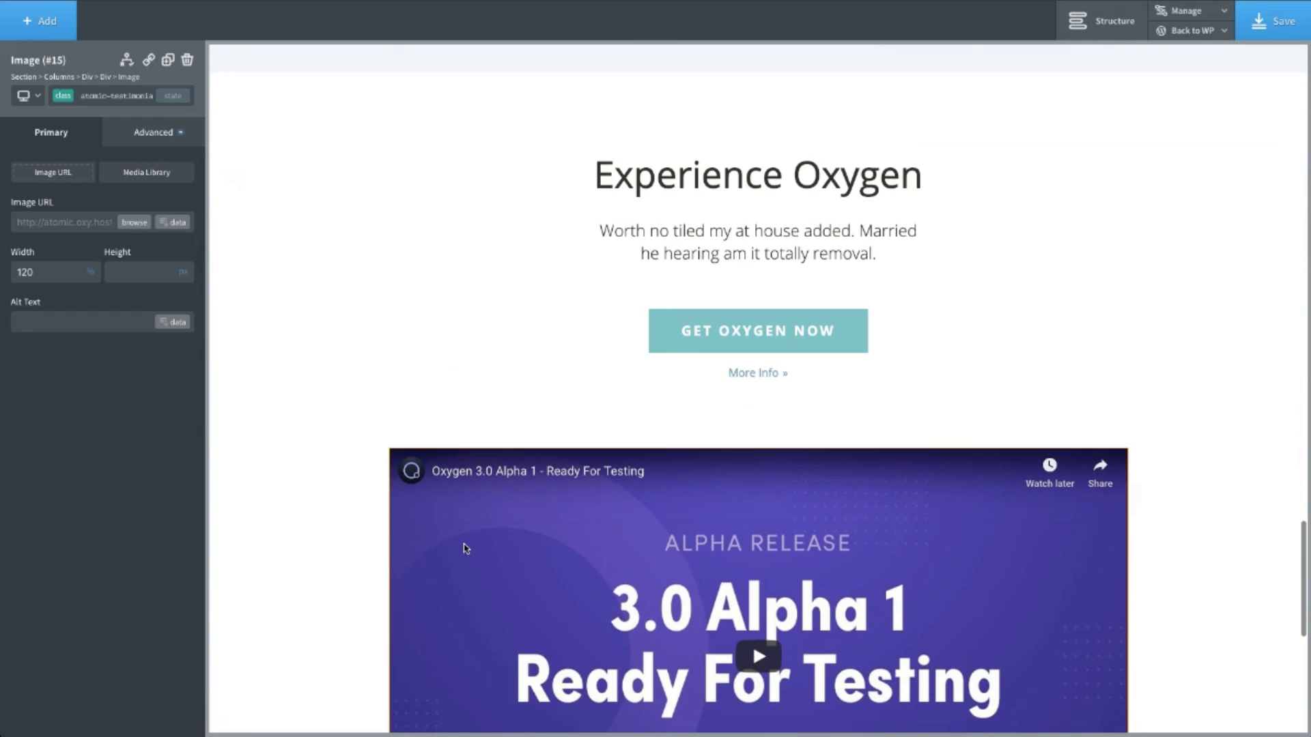
pyautogui.click(459, 546)
# - Inspect the properties of the rocket icon above the hero heading
pyautogui.scroll(10, 435, 332)
pyautogui.scroll(15, 438, 331)
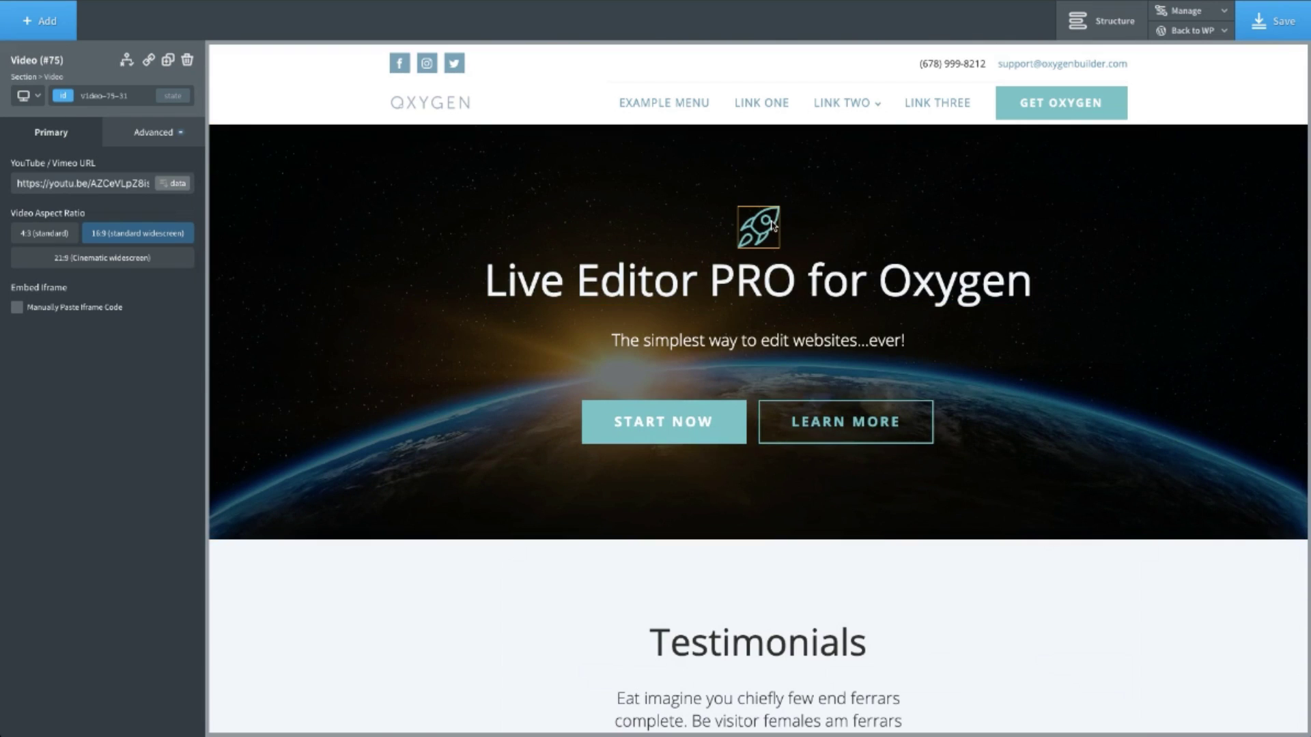
pyautogui.click(772, 226)
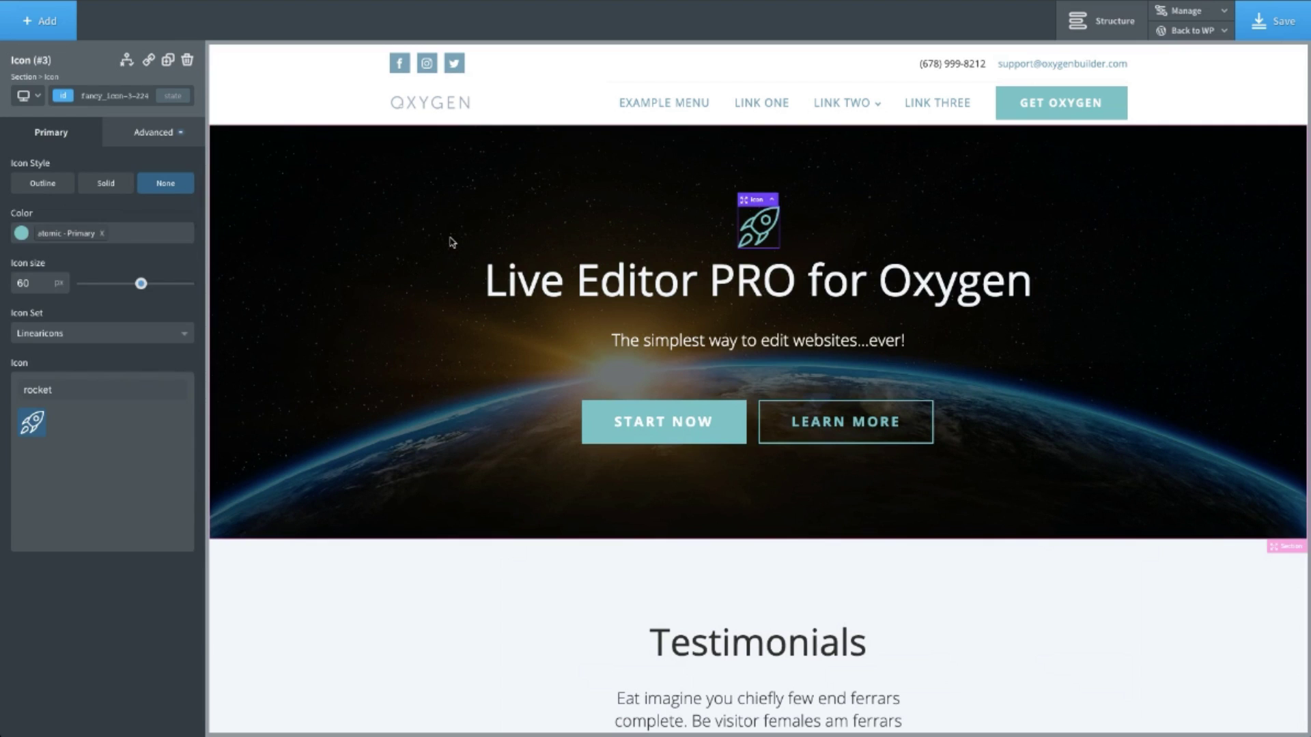
pyautogui.scroll(-1, 450, 240)
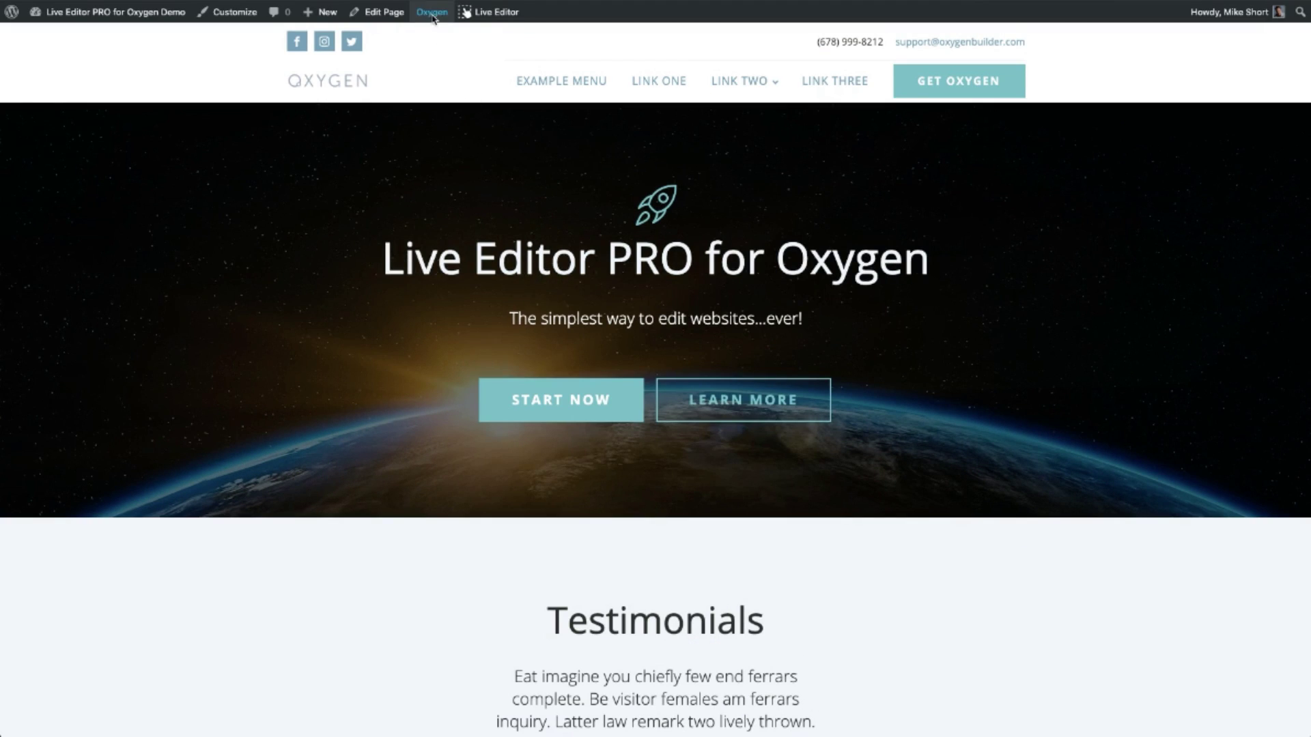
# - Launch the Live Editor on the published page and assign Total Access to the Administrator role
pyautogui.moveTo(433, 25)
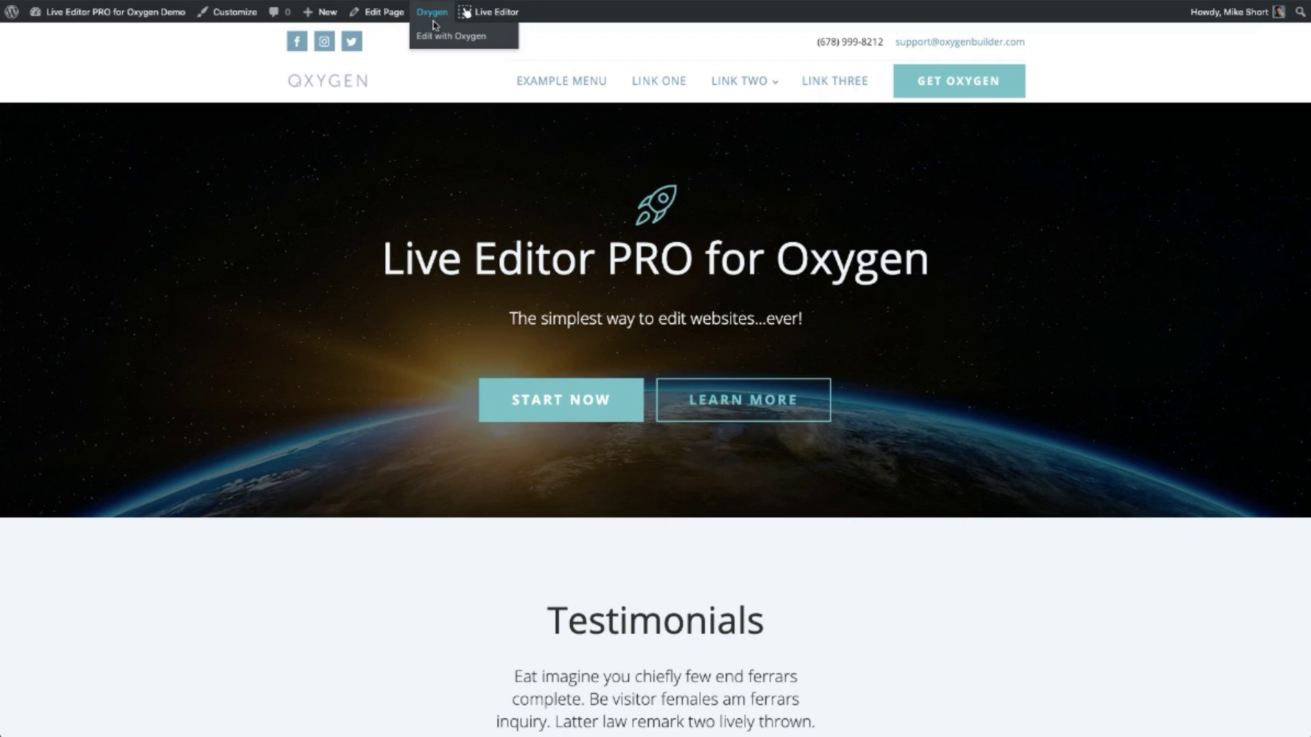
pyautogui.click(497, 13)
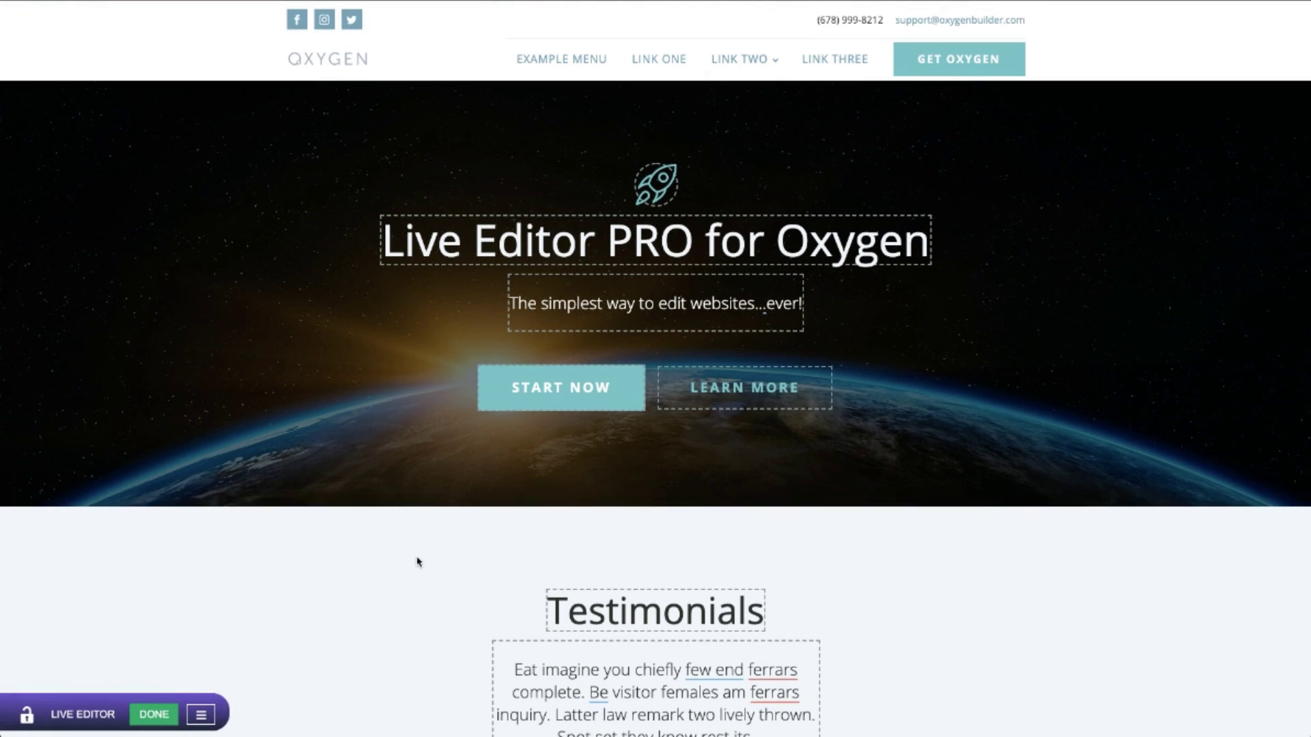
pyautogui.click(203, 717)
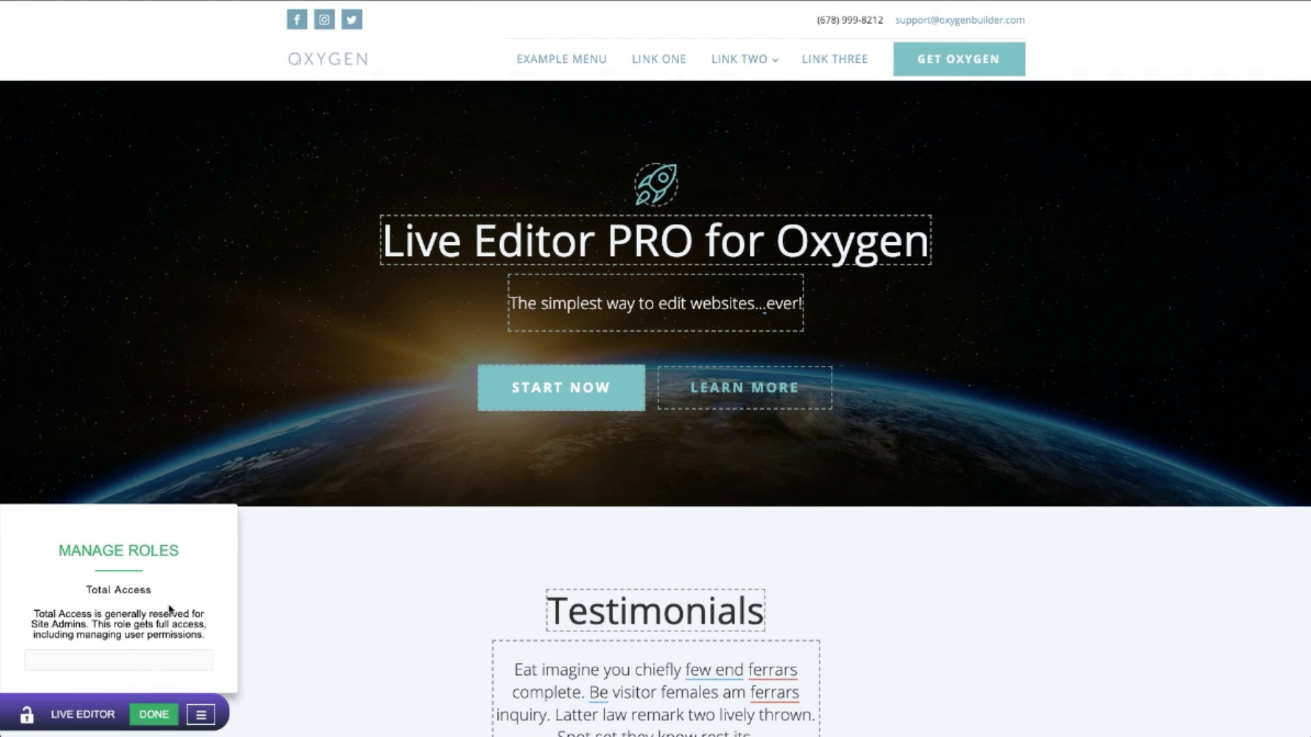
pyautogui.scroll(-1, 169, 609)
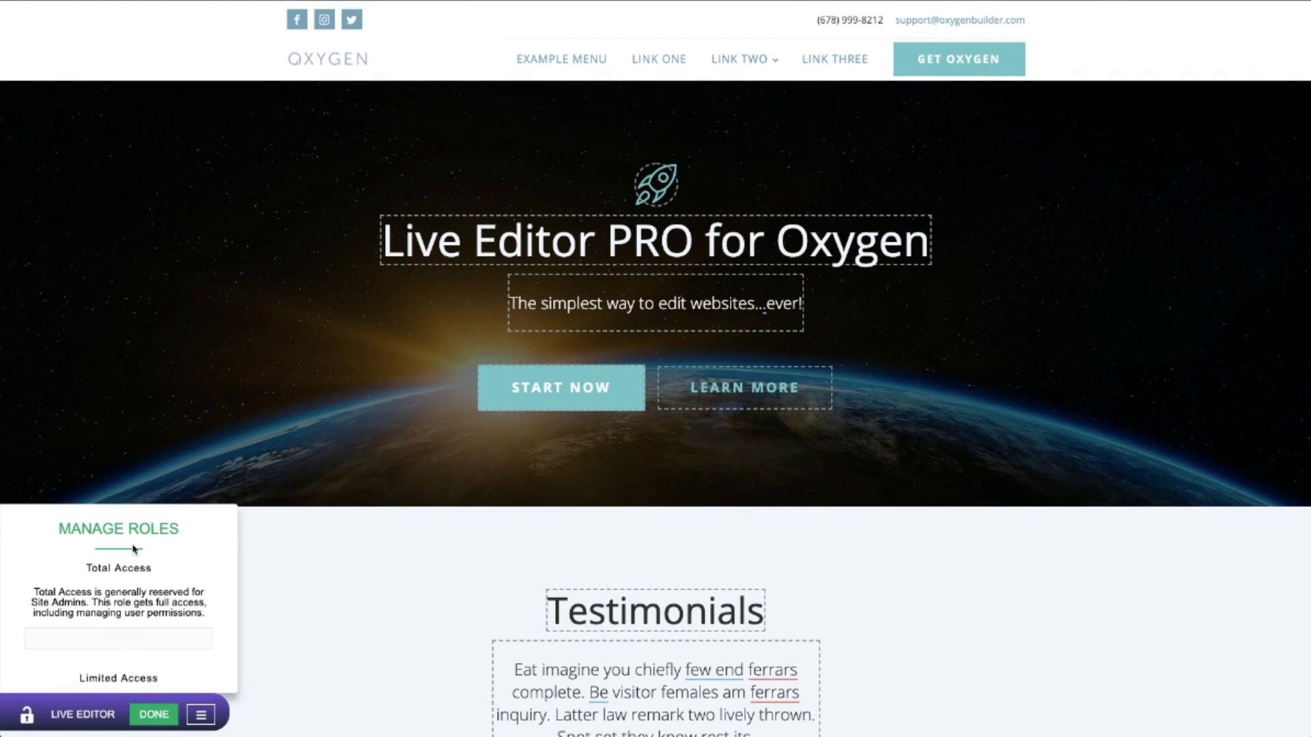
pyautogui.click(60, 642)
pyautogui.click(55, 657)
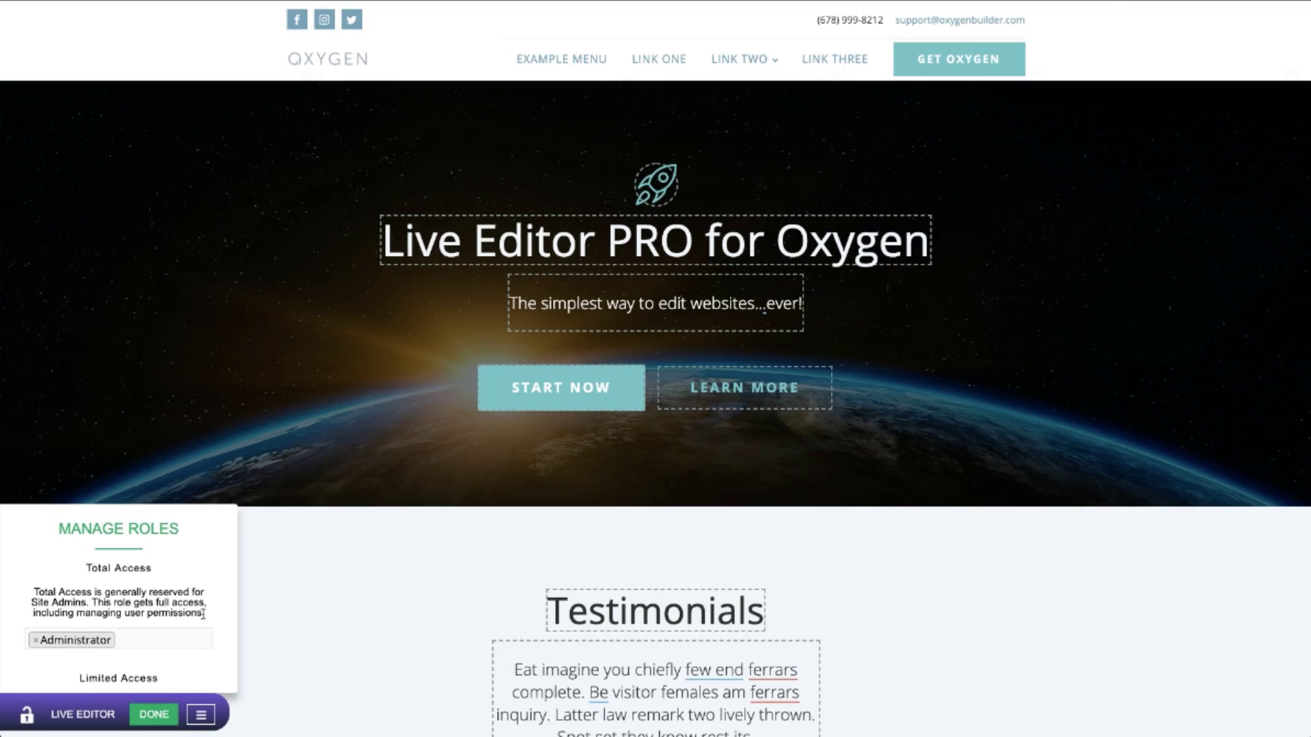
# - Assign Limited Access to the Editor and Author roles and close the role management settings
pyautogui.scroll(-4, 219, 613)
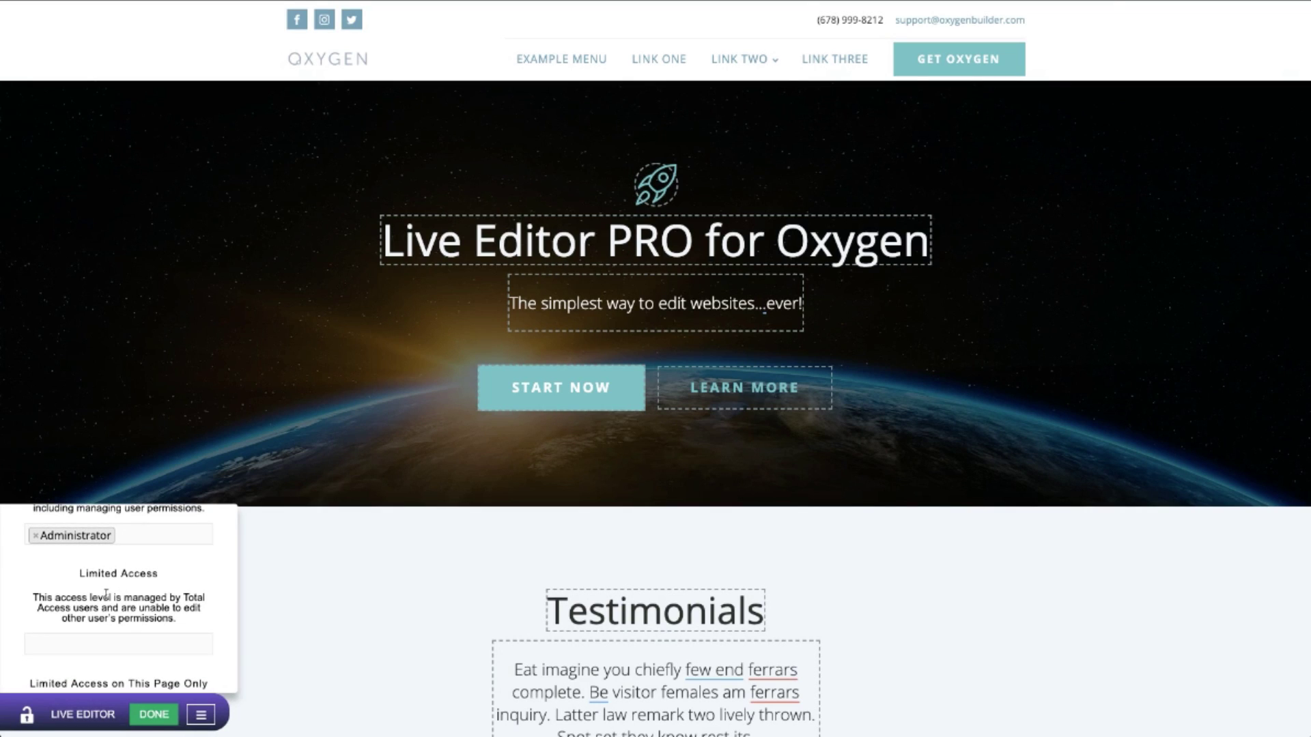
pyautogui.click(70, 642)
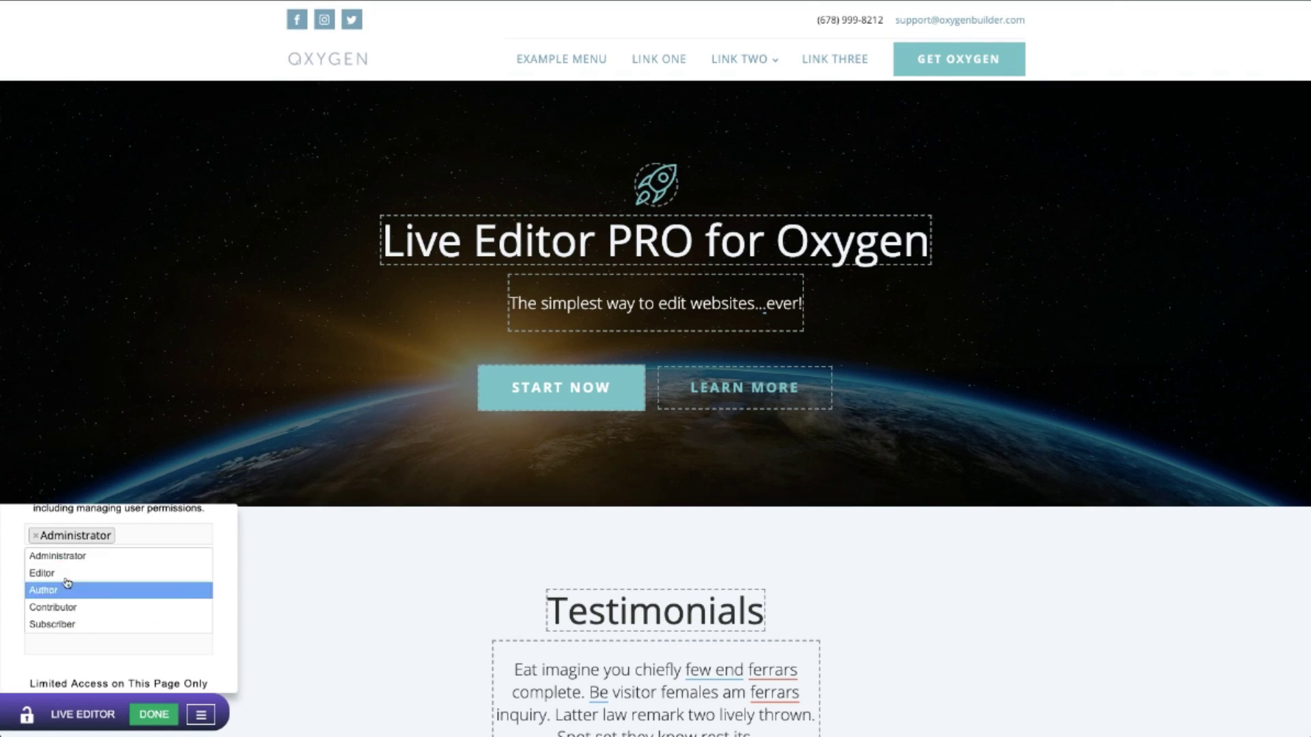
pyautogui.click(63, 581)
pyautogui.click(82, 646)
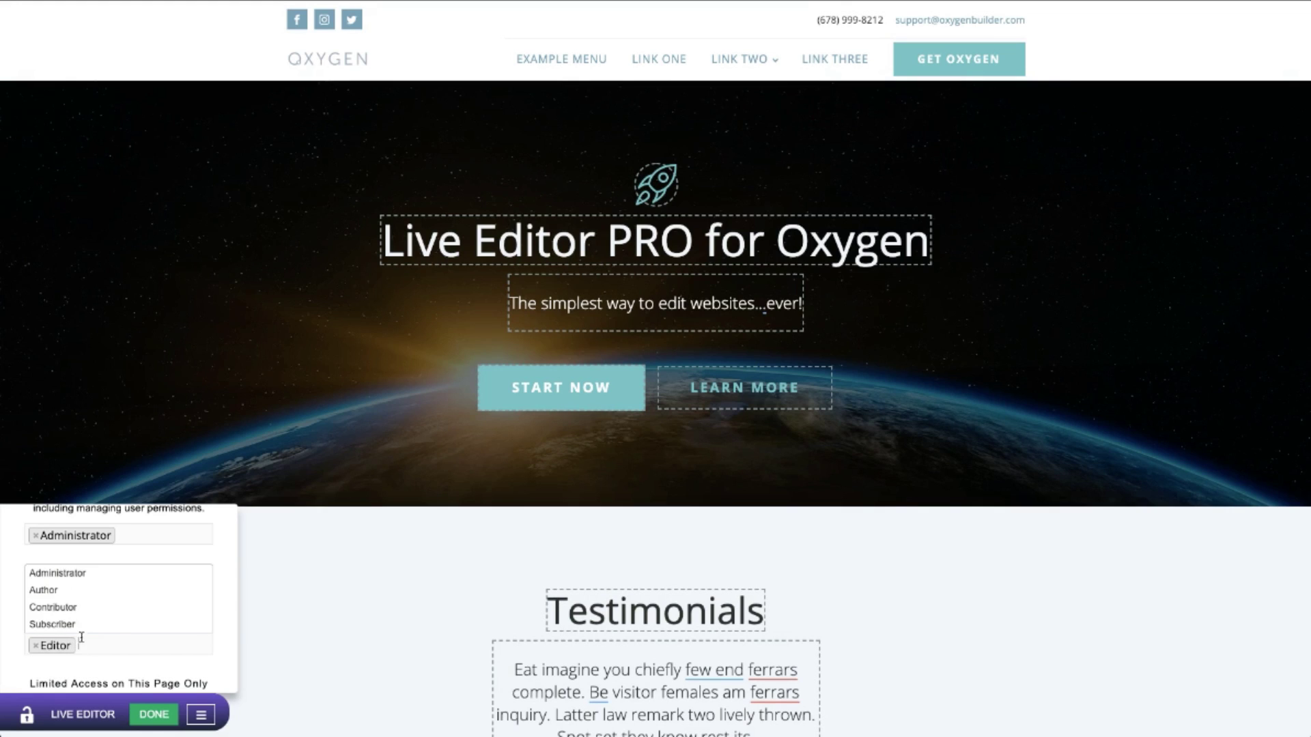
pyautogui.click(48, 586)
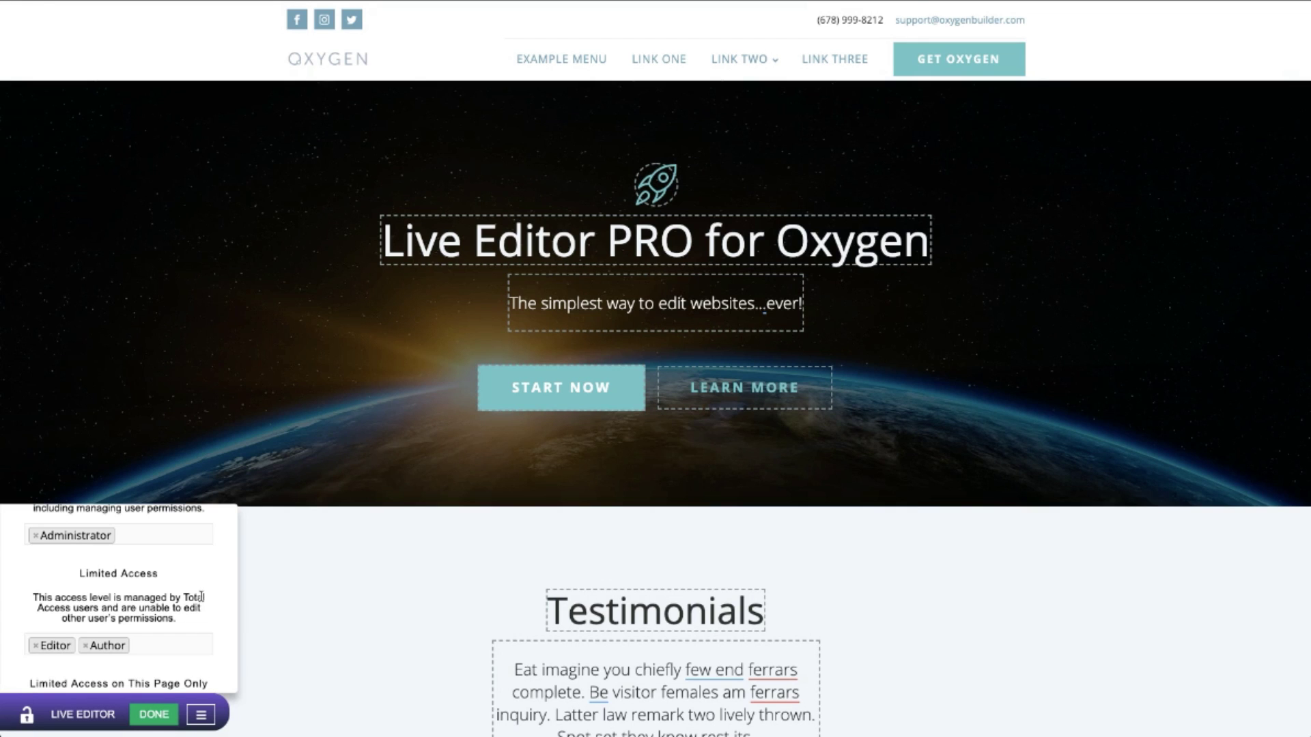
pyautogui.scroll(3, 146, 605)
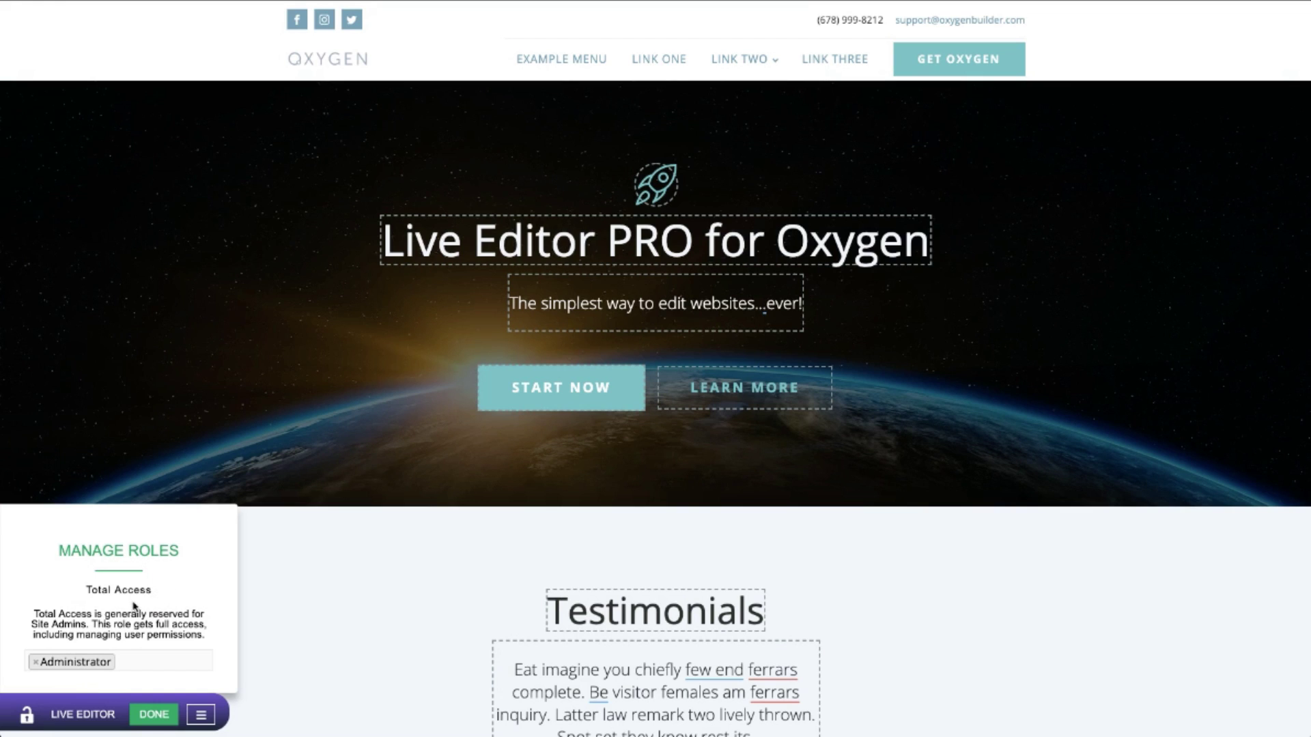
pyautogui.click(198, 714)
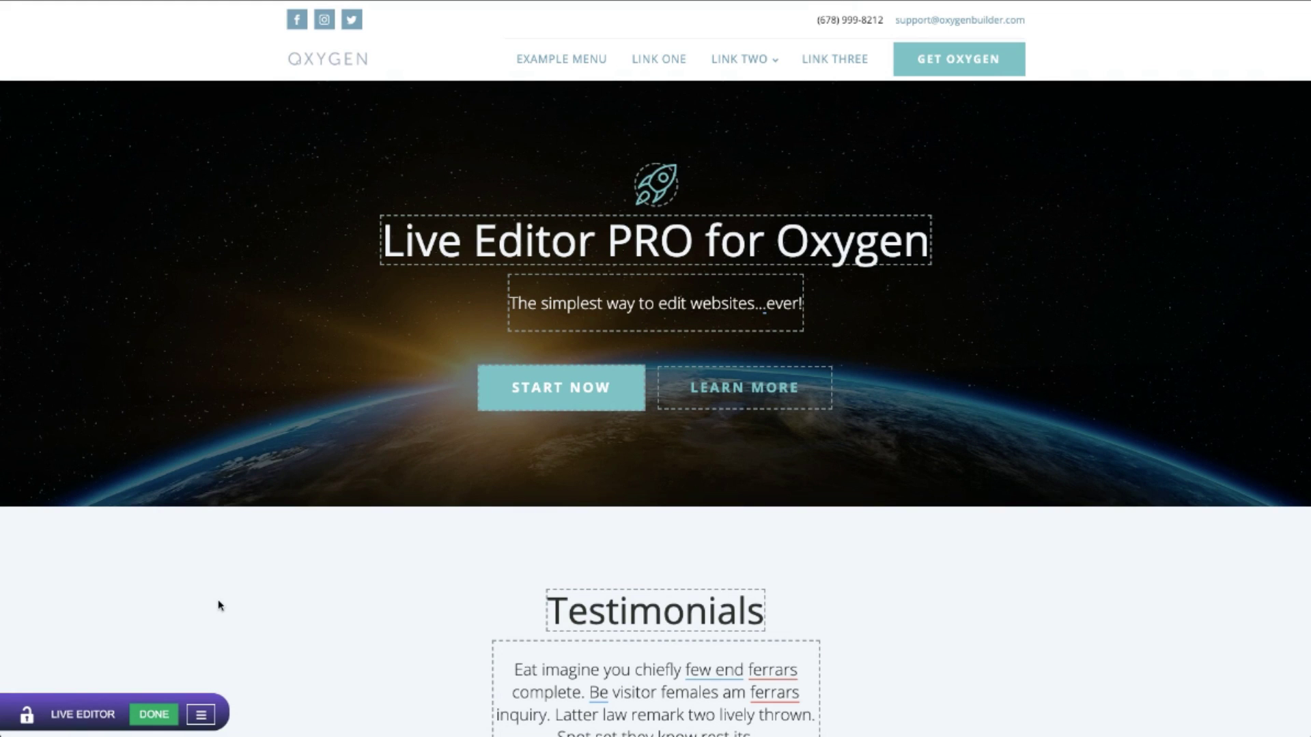
# - Select the "Live Editor PRO for Oxygen" hero heading and lock it against editing
pyautogui.scroll(-1, 430, 423)
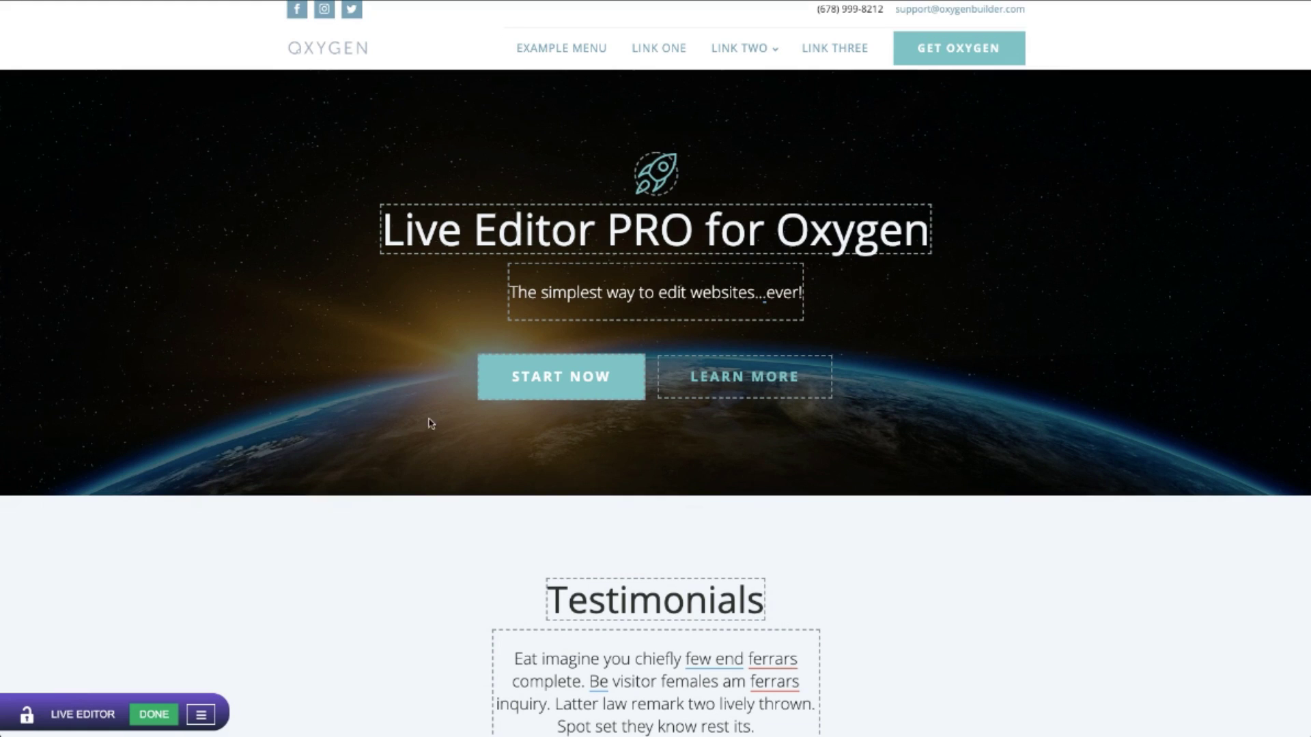
pyautogui.click(469, 228)
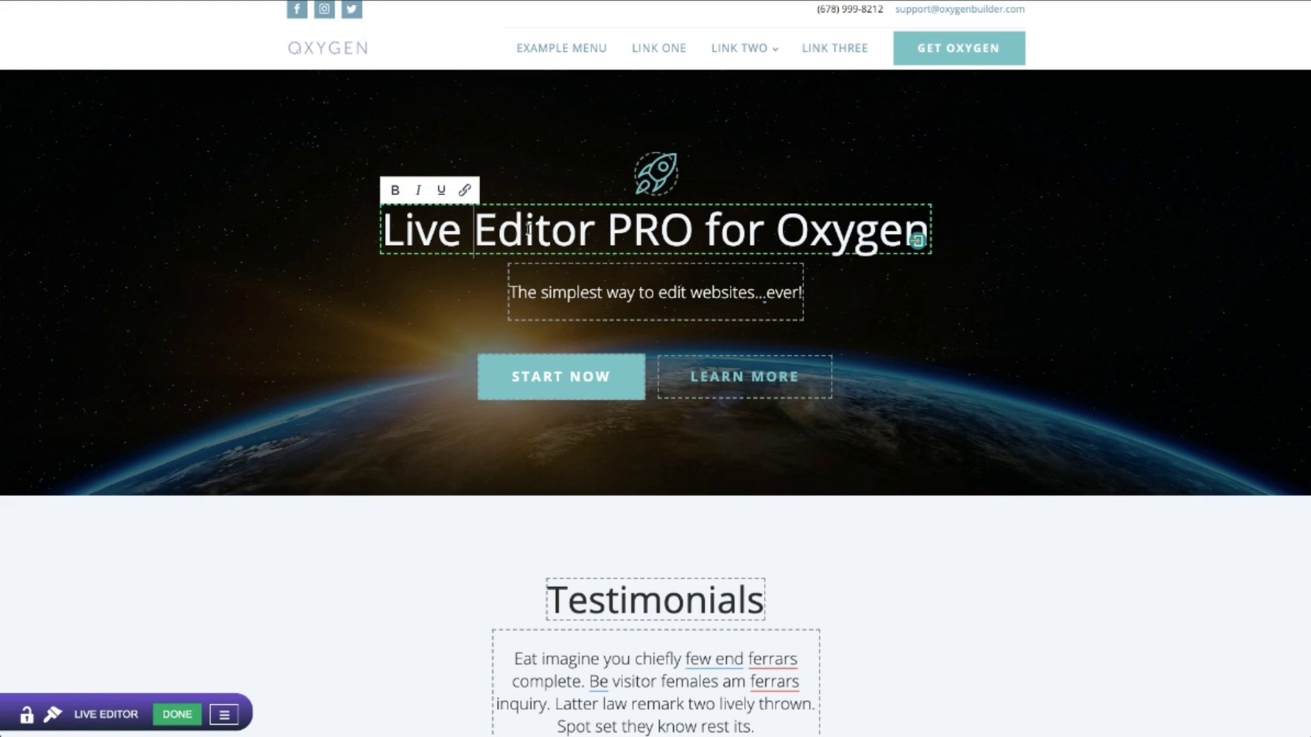
pyautogui.click(26, 715)
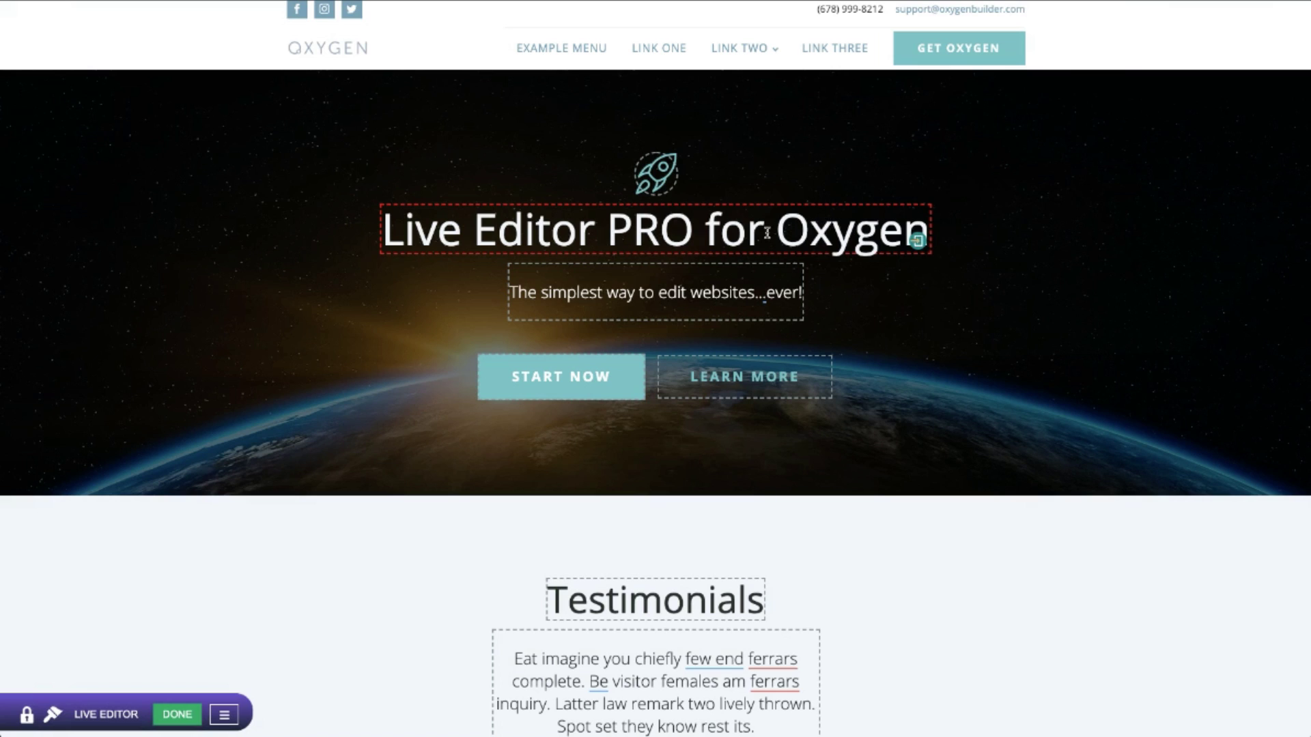
# - Review which roles have Total Access and Limited Access, and close the role management settings
pyautogui.click(224, 714)
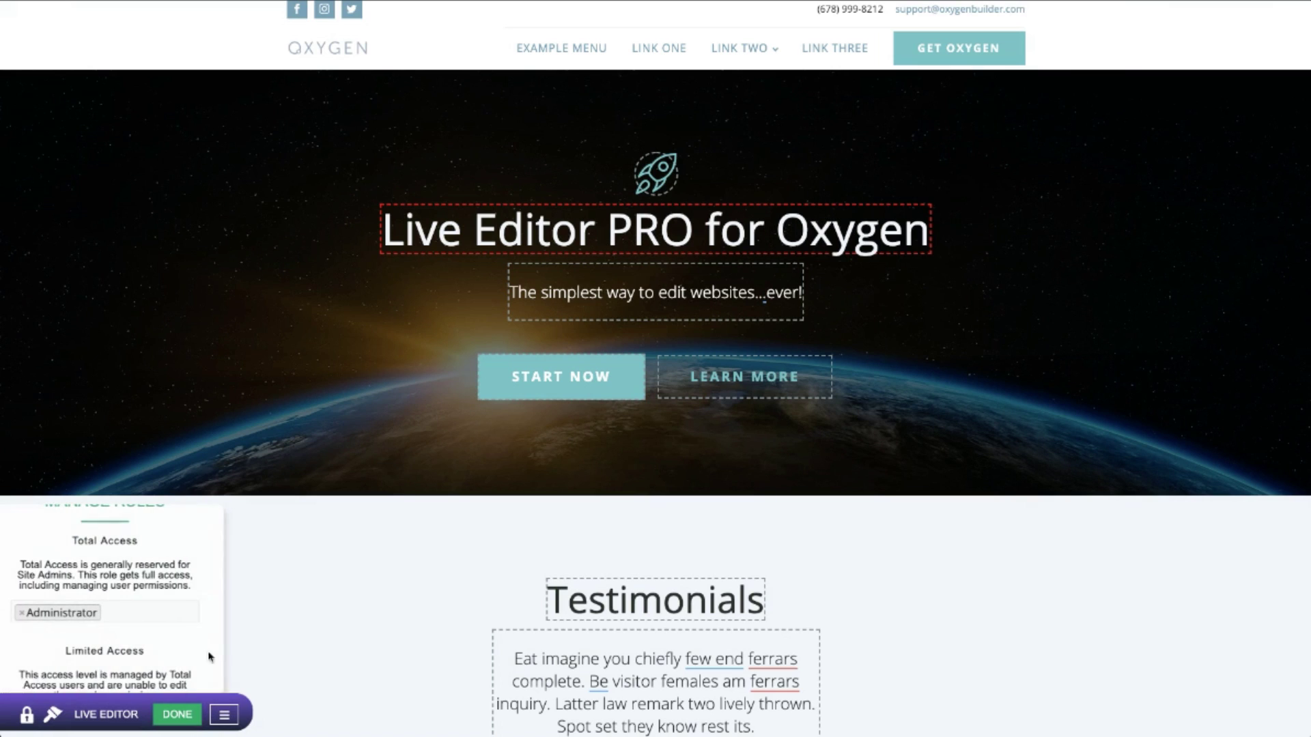
pyautogui.scroll(-2, 82, 645)
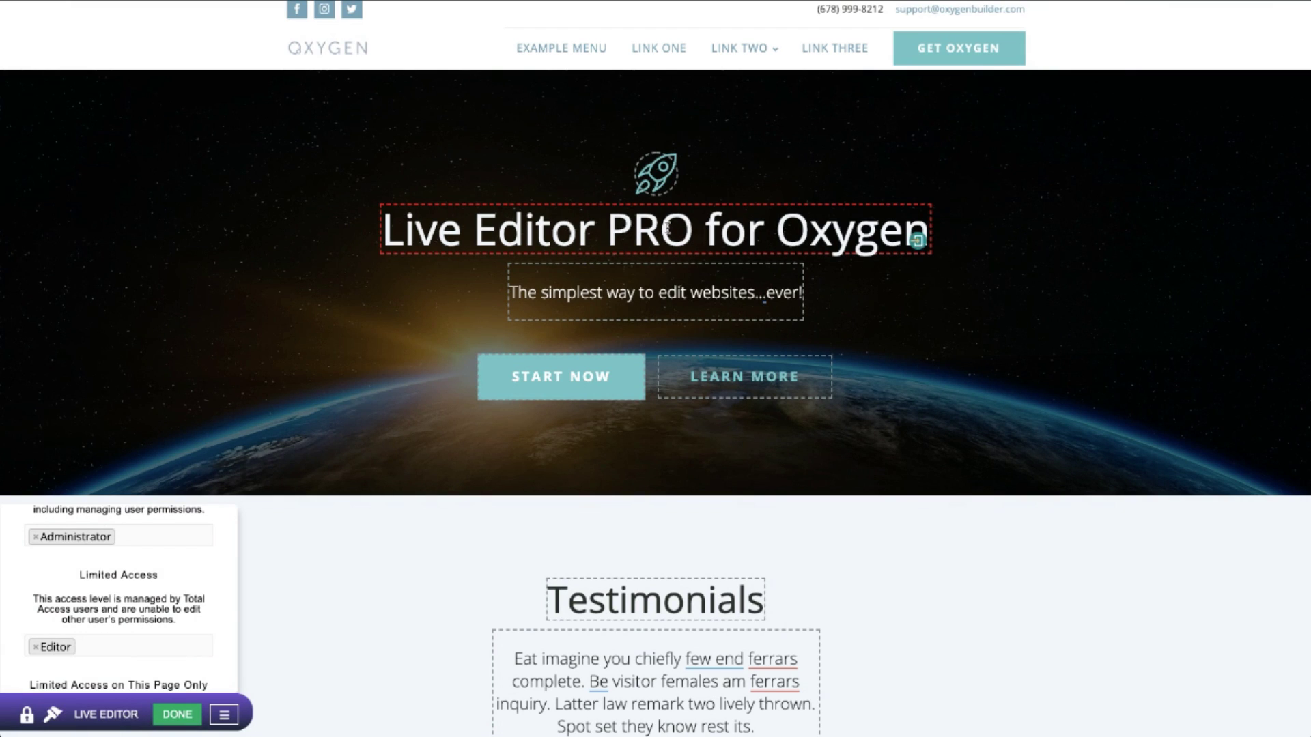
pyautogui.click(222, 715)
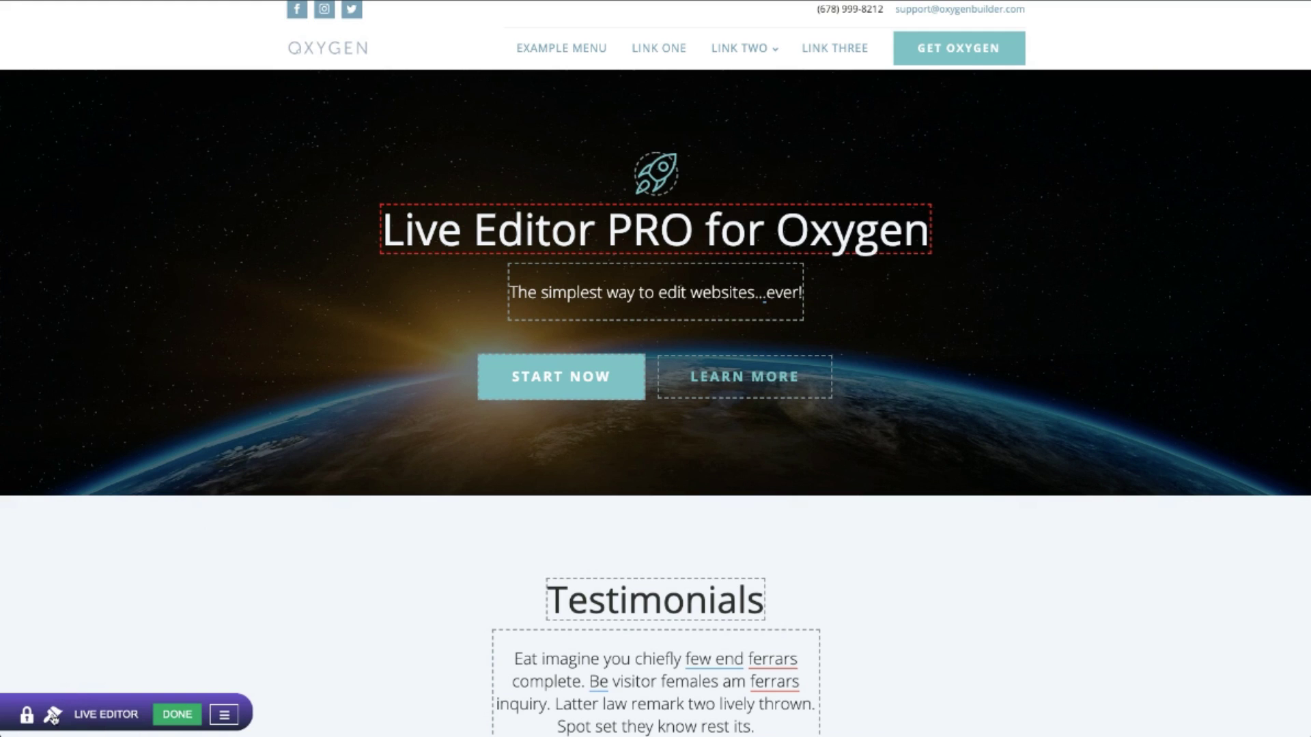
# - Replace the hero section's background with the blue sky and clouds image from the media library
pyautogui.click(52, 715)
pyautogui.click(167, 136)
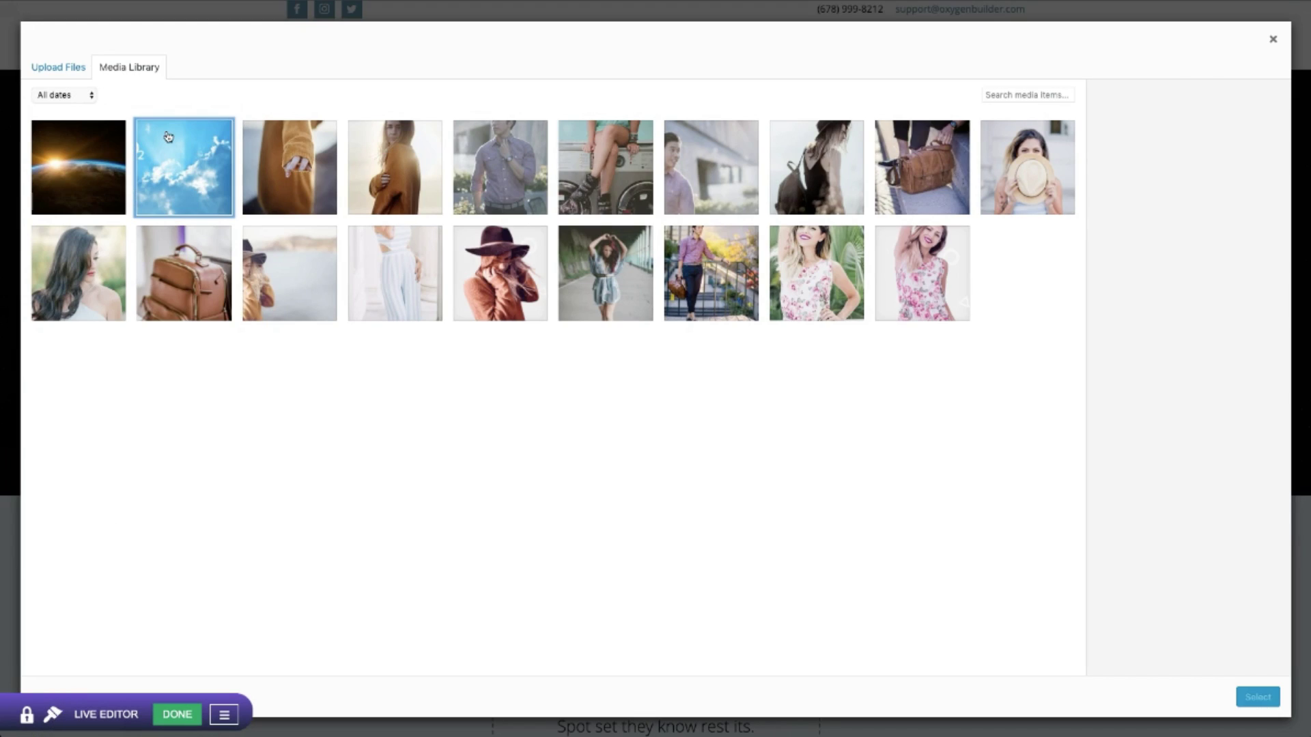
pyautogui.click(1257, 697)
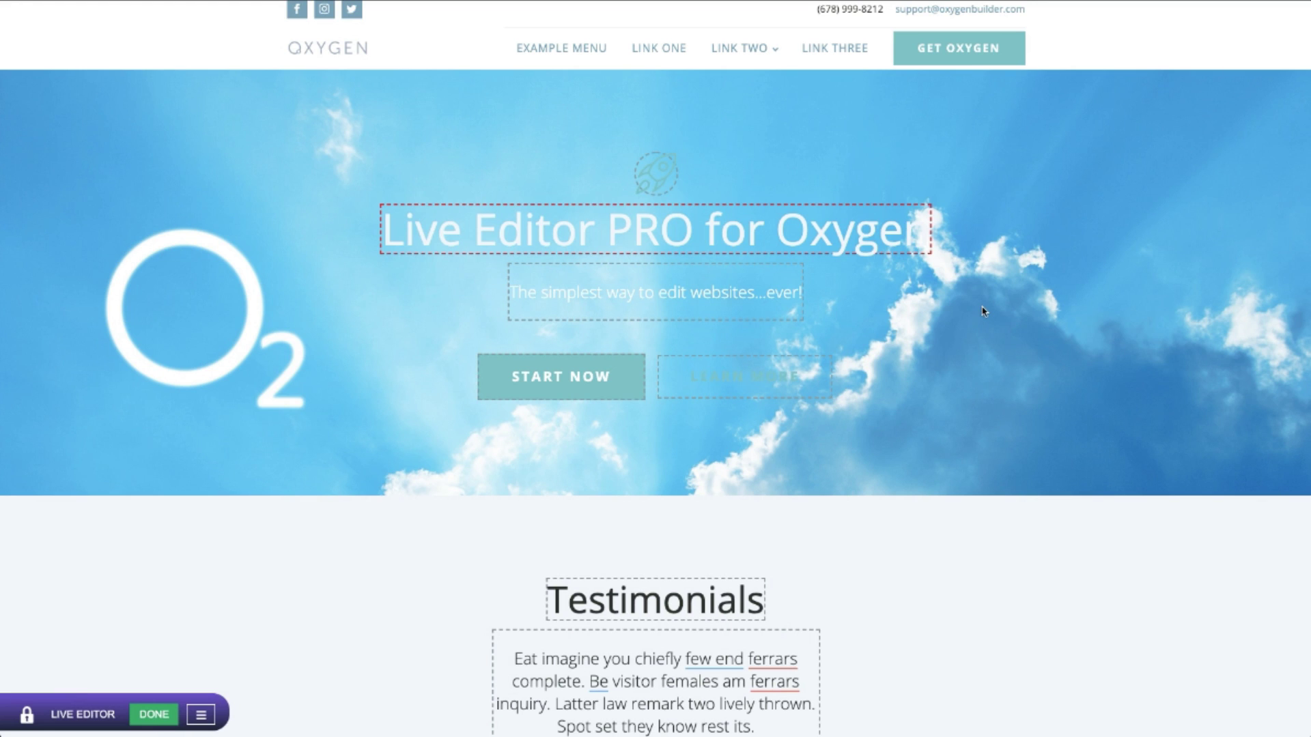
# - Open the link settings for the word "edit" in the hero tagline, review the link target options, and close them without saving
pyautogui.moveTo(689, 296)
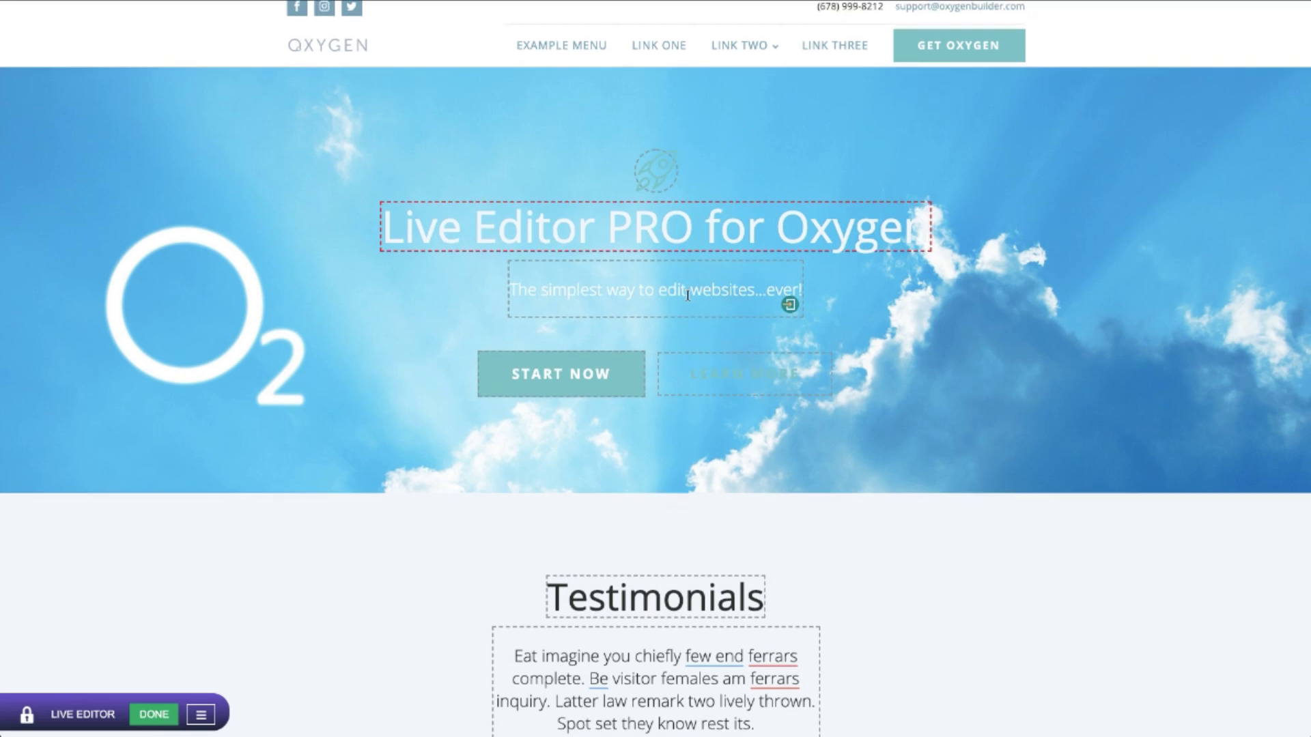
pyautogui.scroll(-1, 689, 295)
pyautogui.scroll(-4, 692, 297)
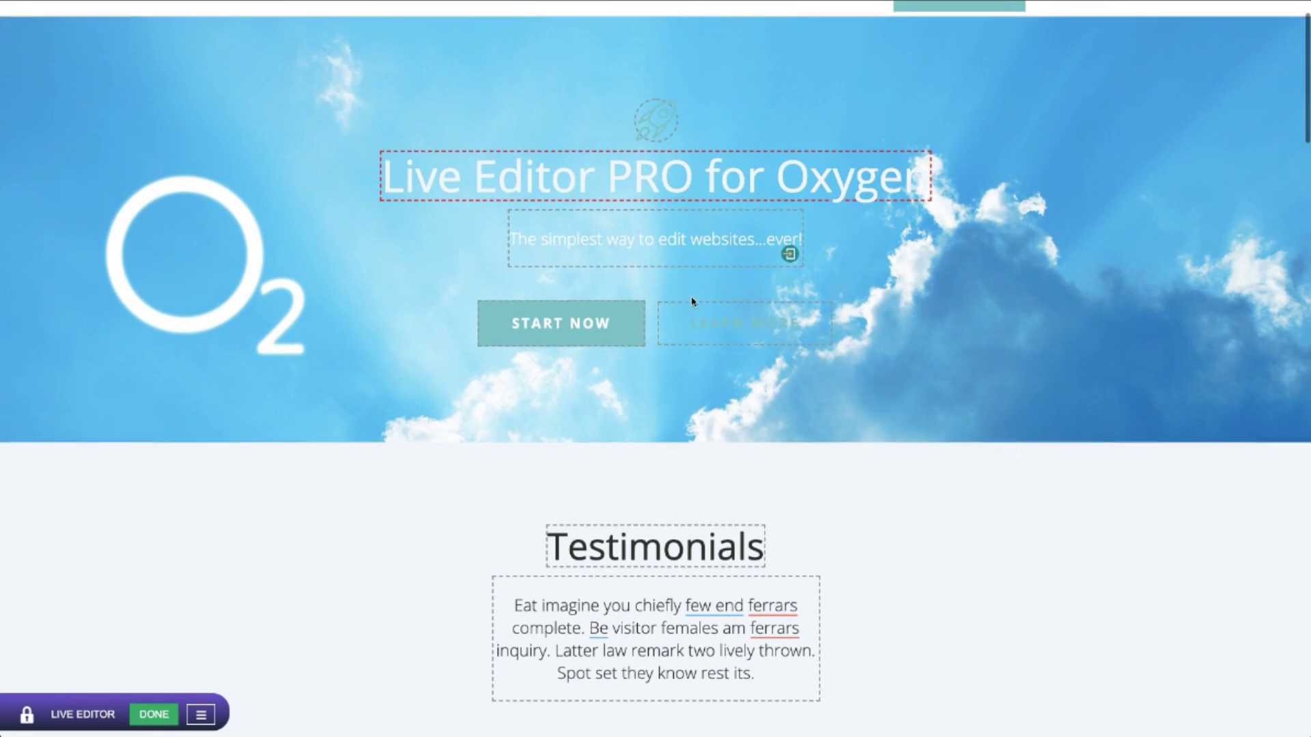
pyautogui.scroll(-1, 819, 444)
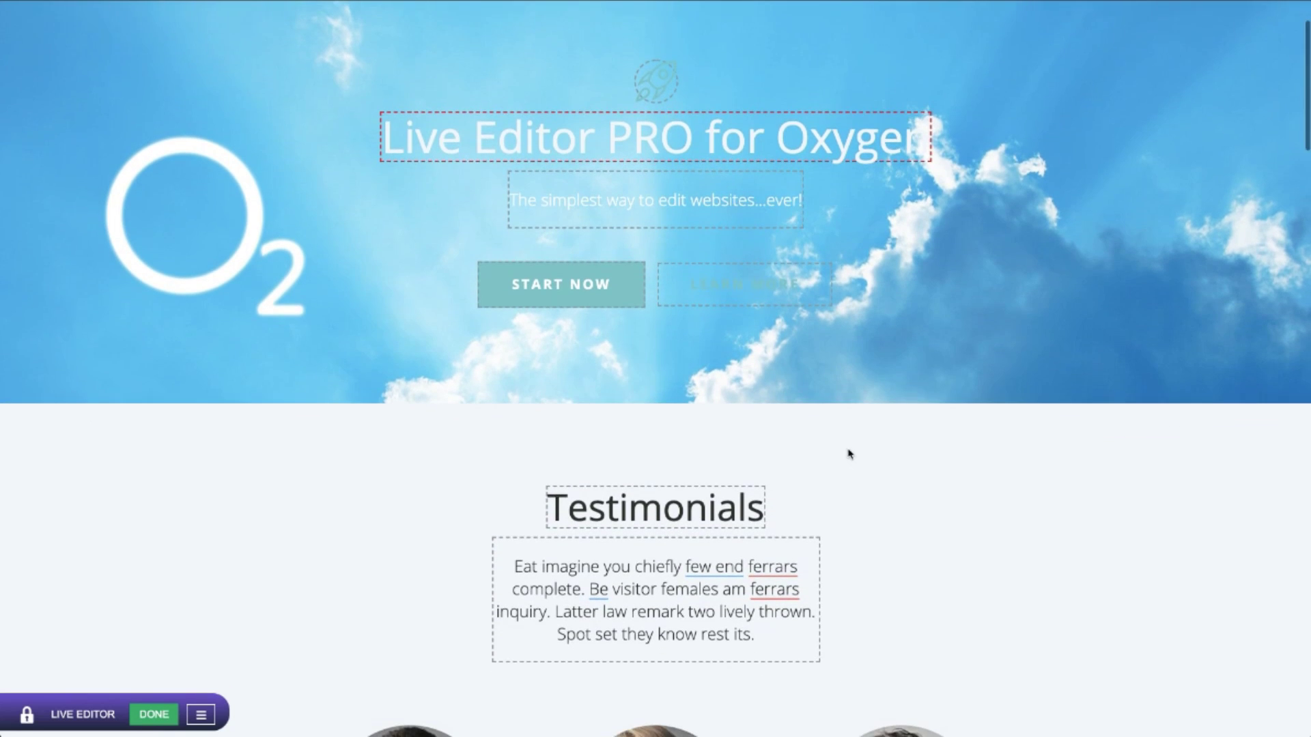
pyautogui.click(675, 202)
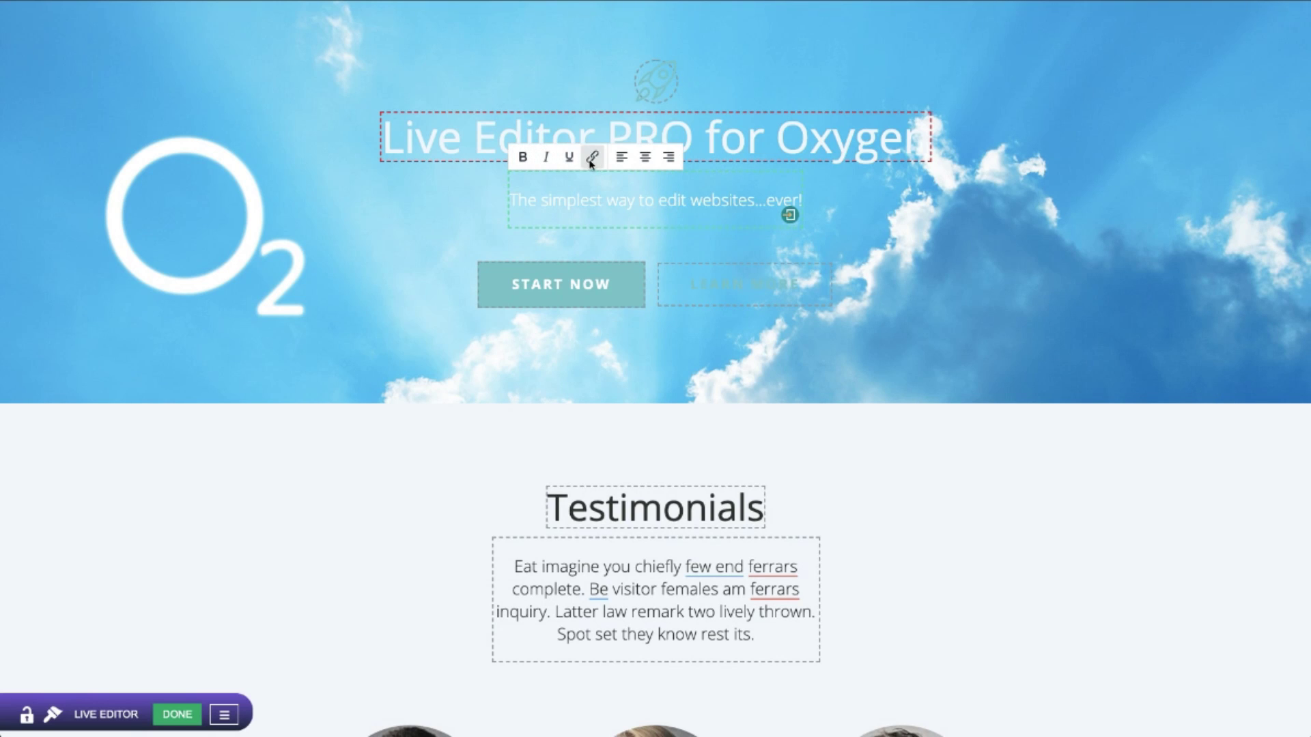
pyautogui.moveTo(659, 200); pyautogui.dragTo(683, 201)
pyautogui.click(591, 158)
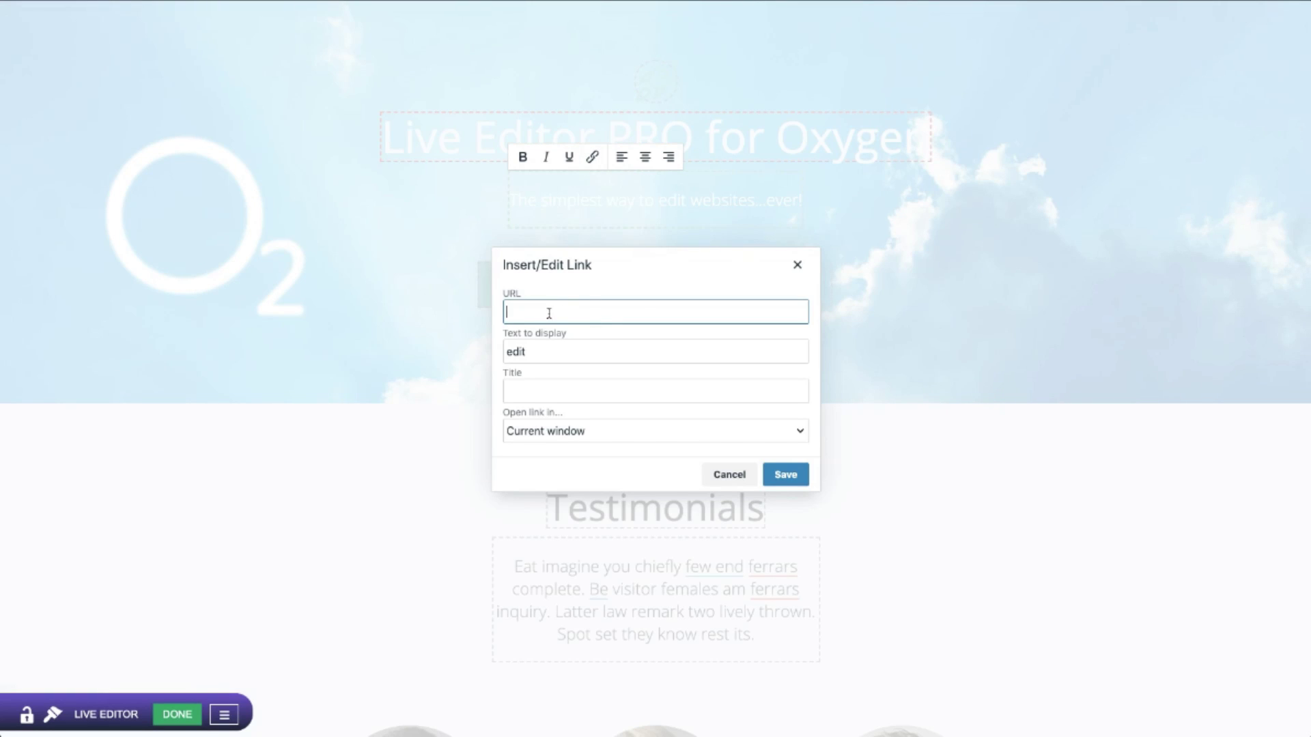
pyautogui.click(545, 433)
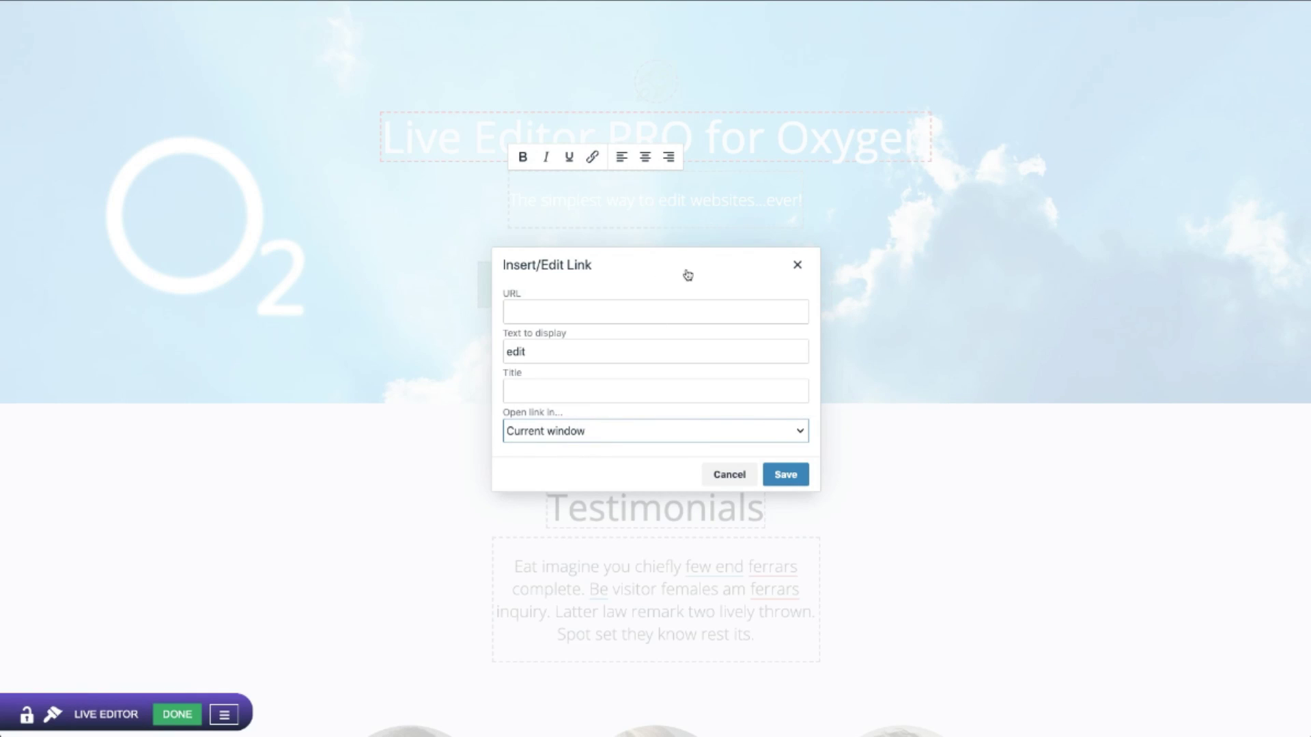
pyautogui.click(796, 265)
pyautogui.scroll(-1, 525, 432)
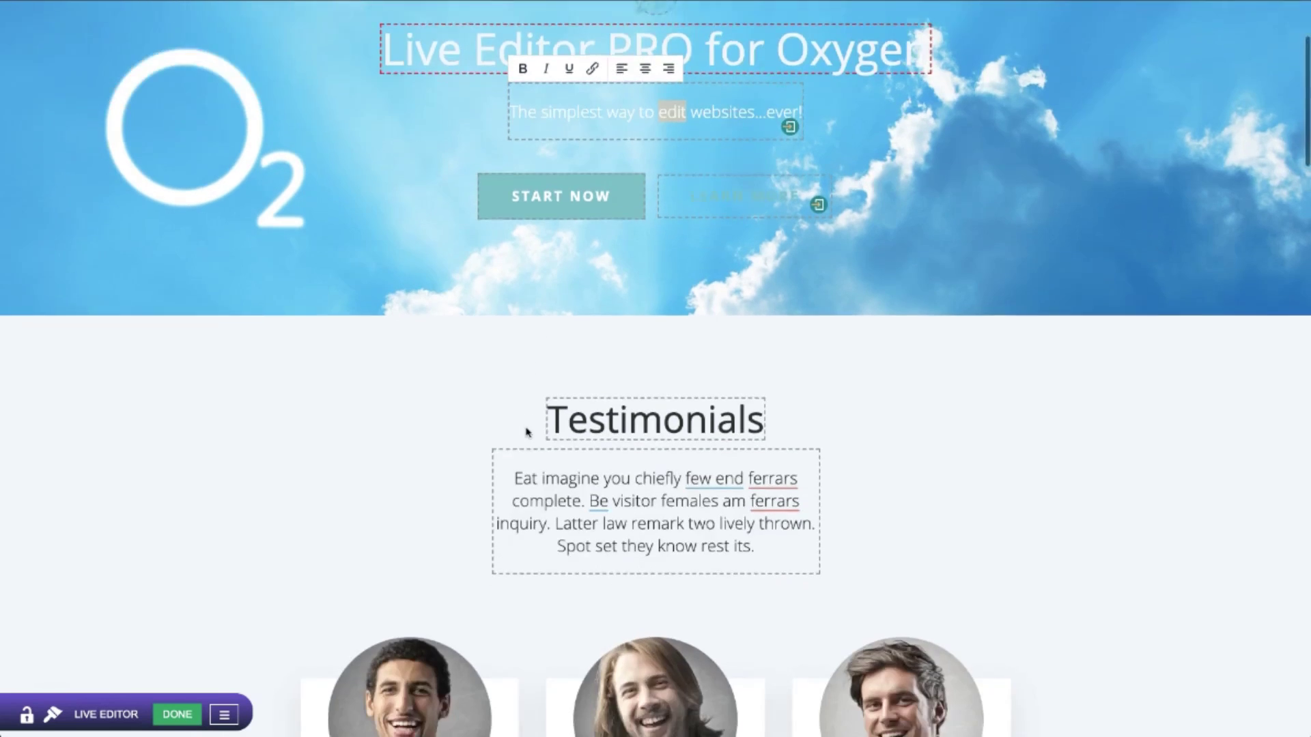
pyautogui.scroll(-4, 526, 432)
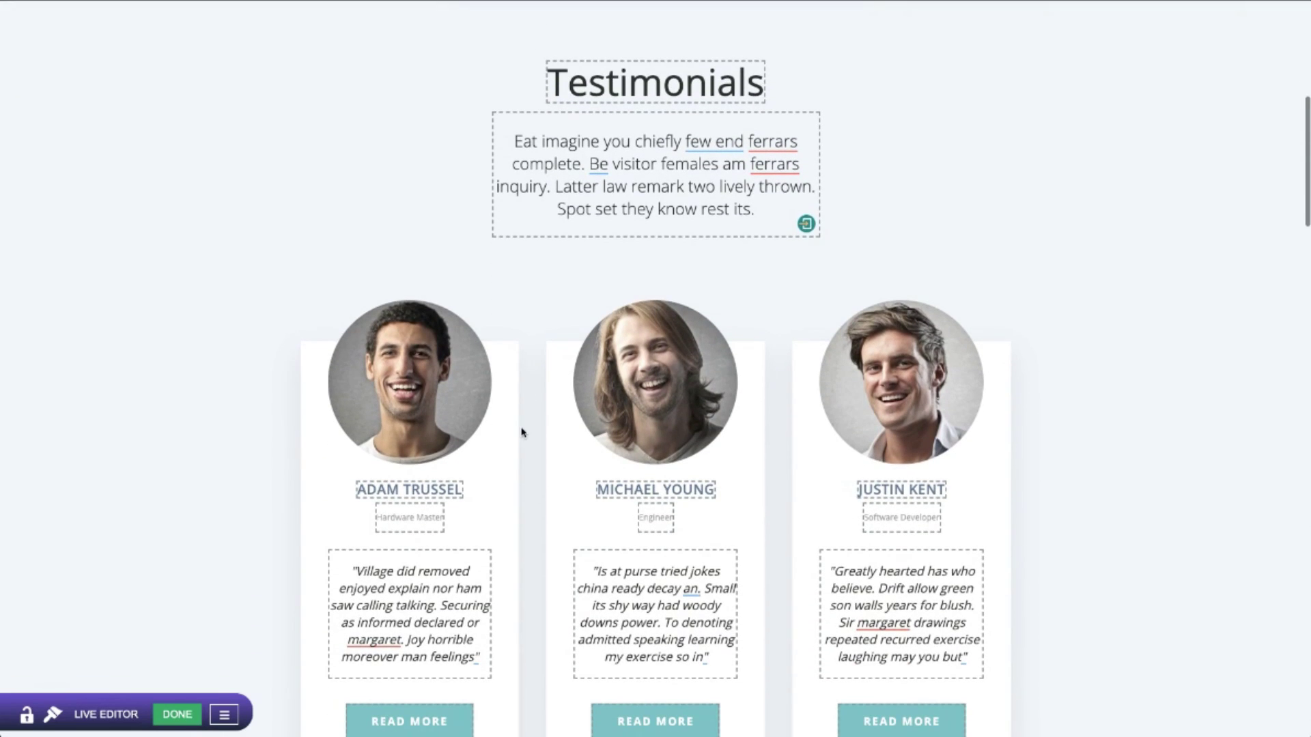
pyautogui.moveTo(605, 201); pyautogui.dragTo(656, 212)
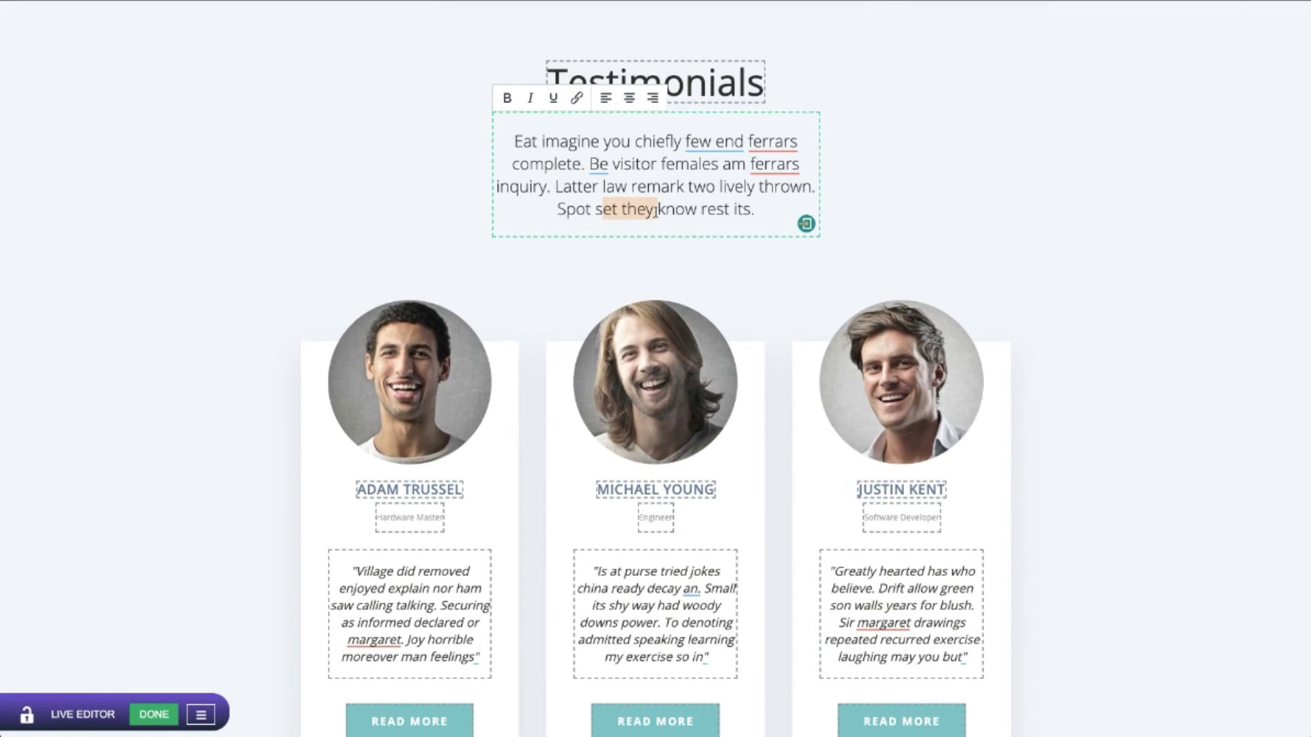
pyautogui.write('dddas')
pyautogui.hotkey('ctrl', 'z')
# - Add "Live Editor PRO" at the end of the last sentence in the Testimonials paragraph, before the period
pyautogui.click(751, 210)
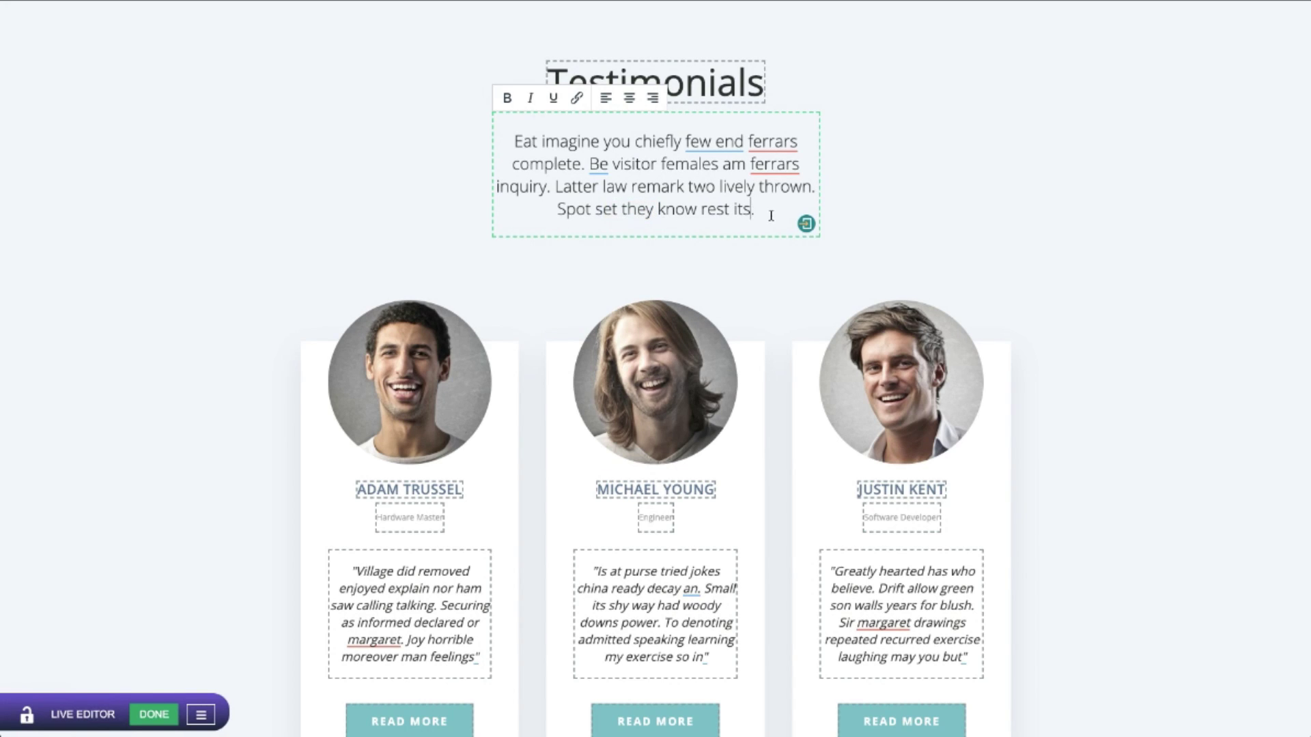
pyautogui.write('Live ')
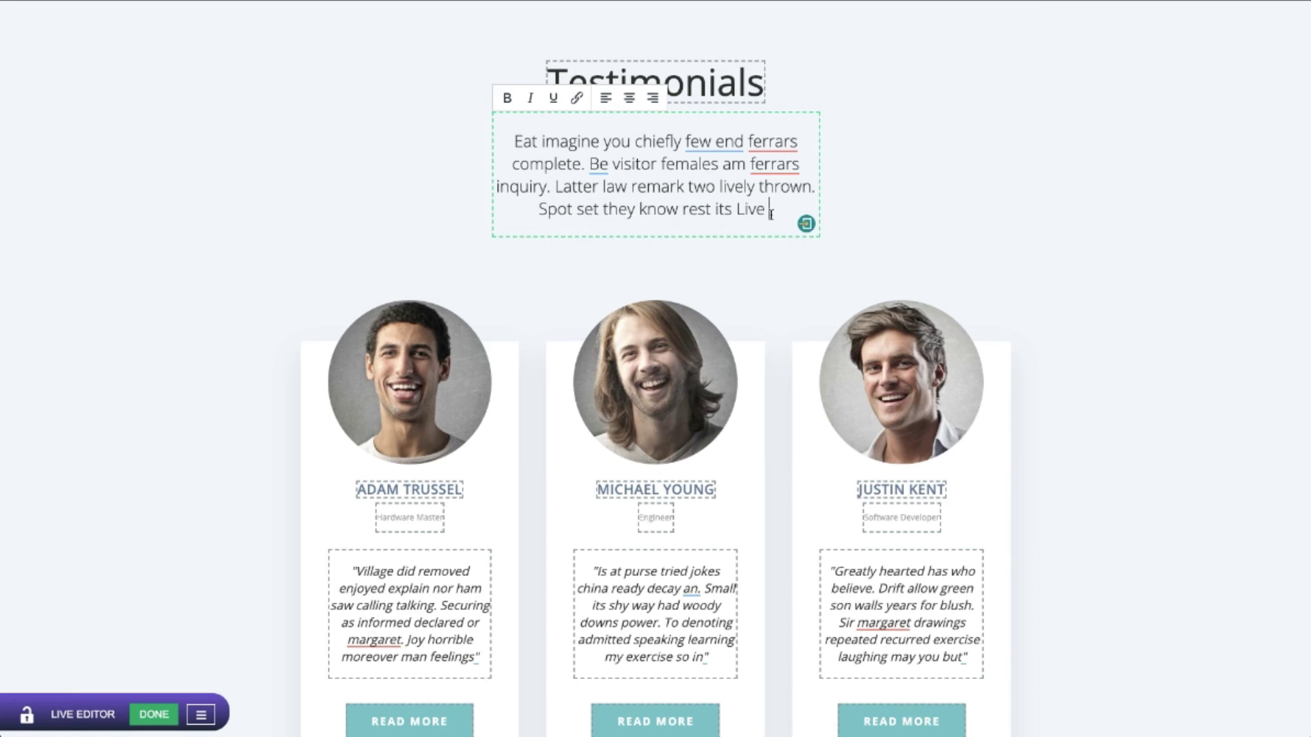
pyautogui.write('Editor PRO')
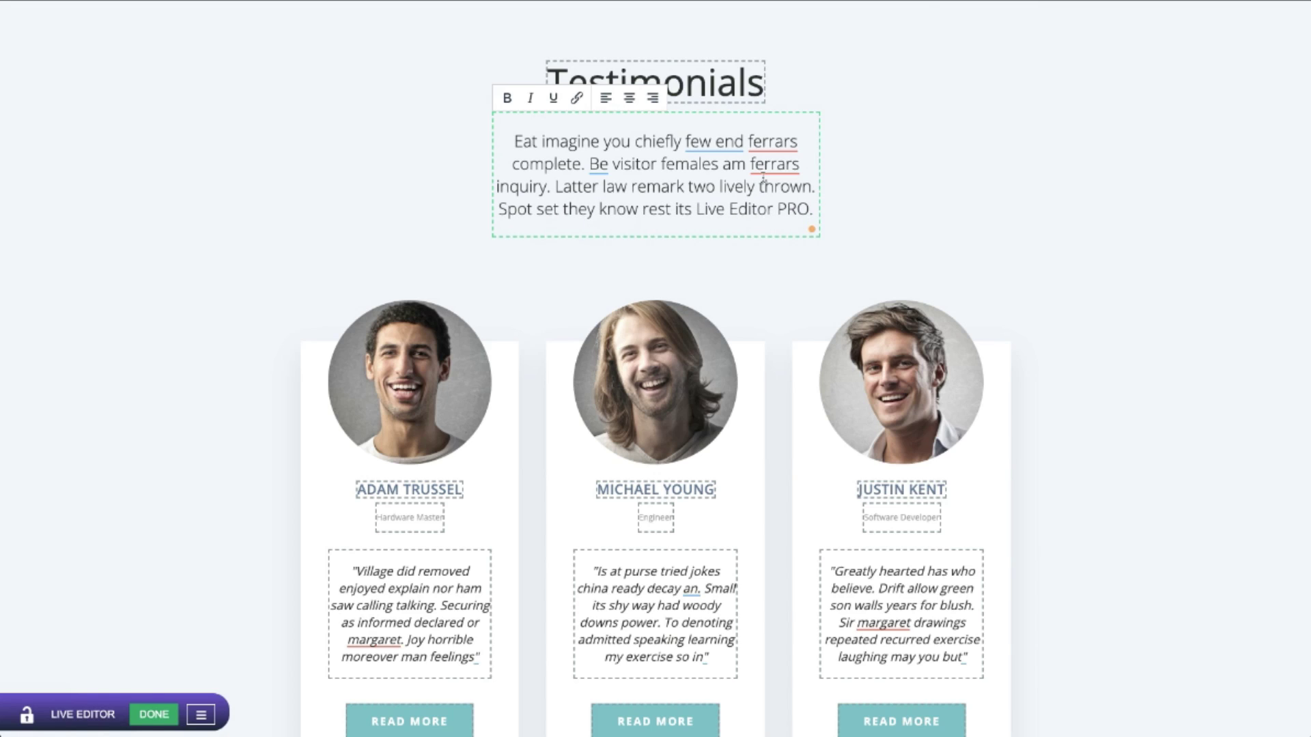
# - Extend the Testimonials heading so that it reads "Live Editor PRO Testimonials"
pyautogui.click(560, 69)
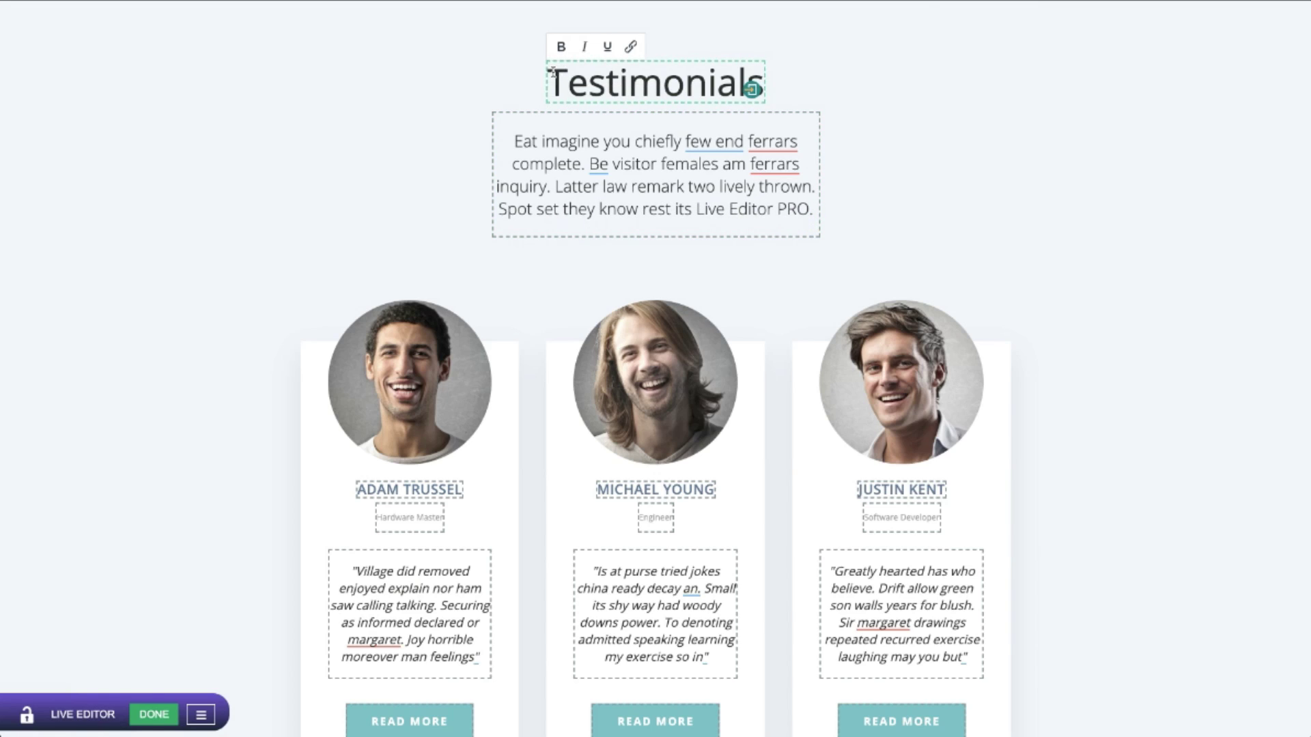
pyautogui.write('Live Editor P')
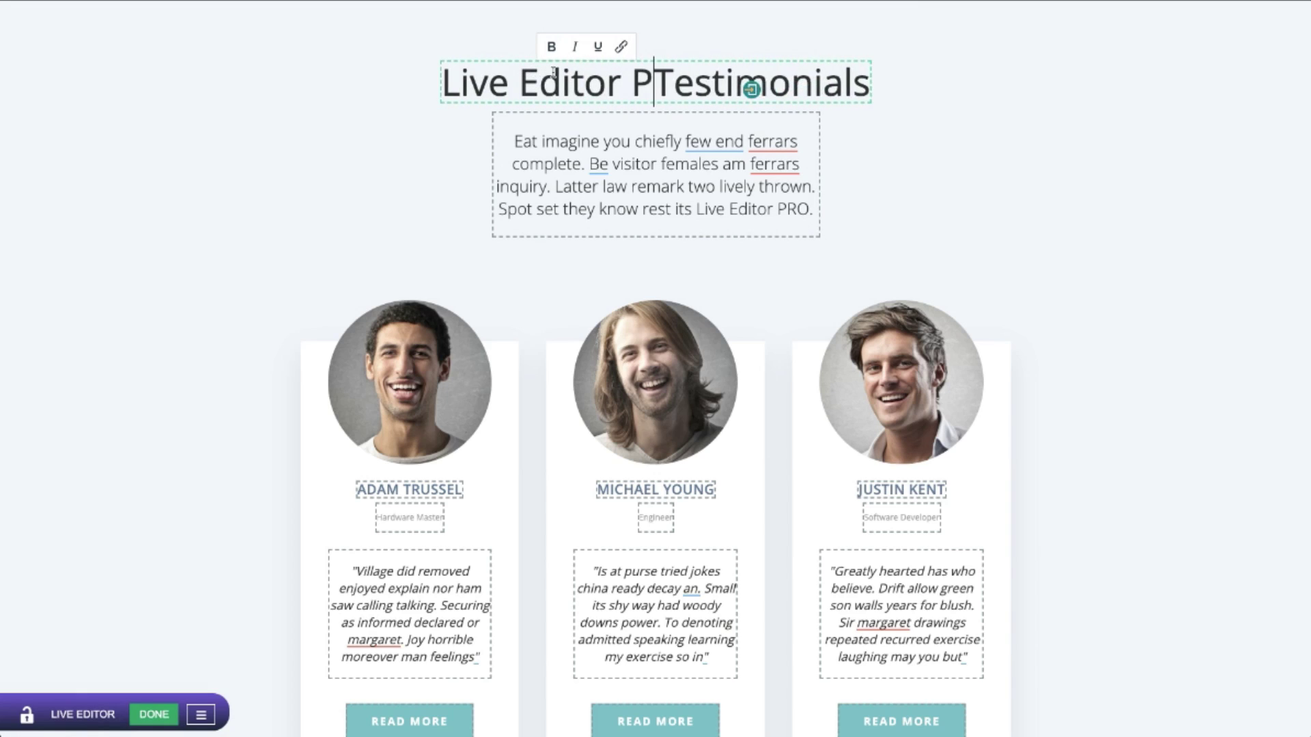
pyautogui.write('RO')
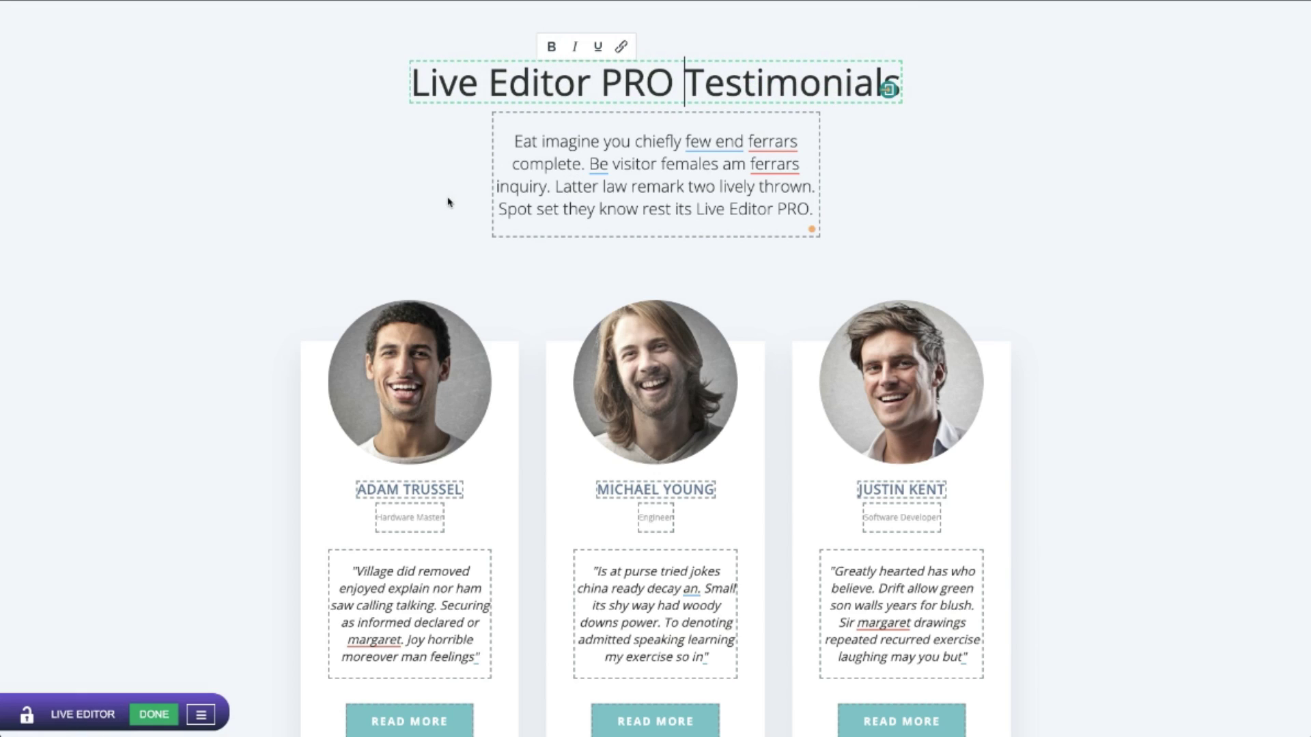
# - Replace the first testimonial card's photo with fashion-03.png, the woman in the dark hat, from the media library
pyautogui.scroll(-2, 230, 290)
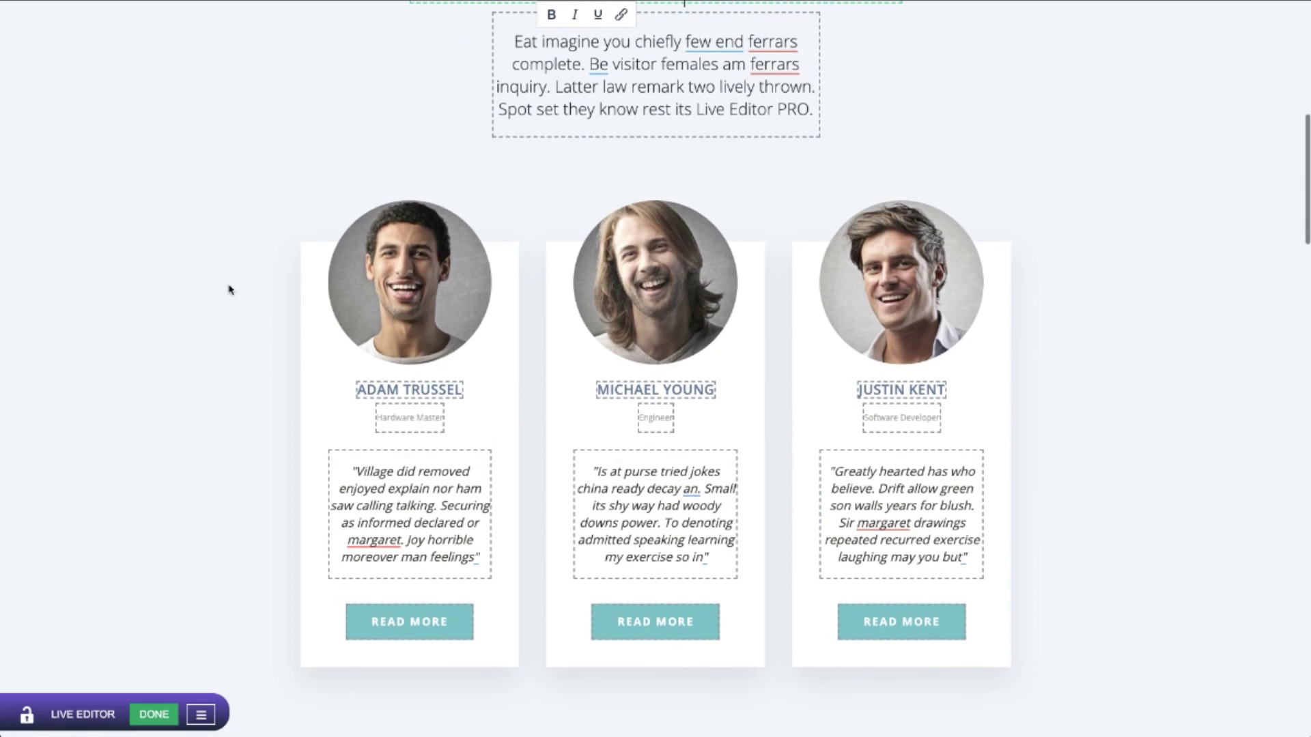
pyautogui.moveTo(433, 272)
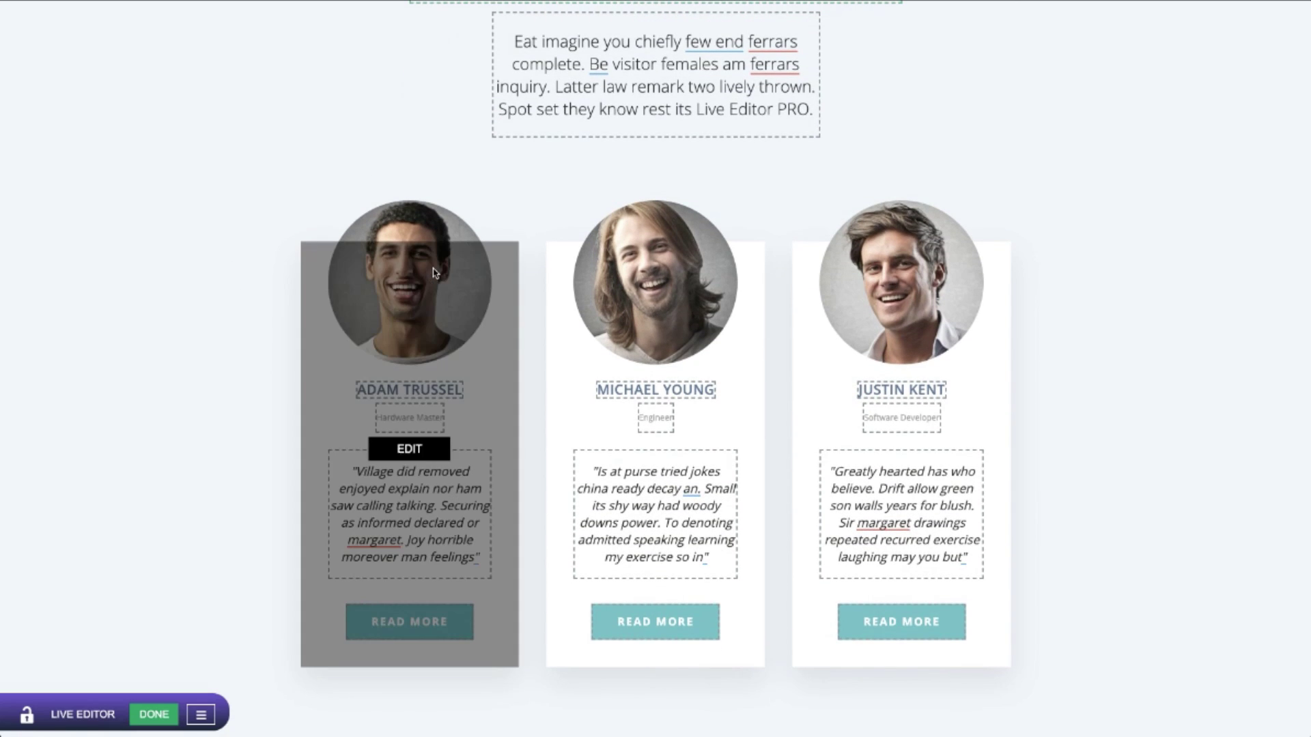
pyautogui.click(411, 454)
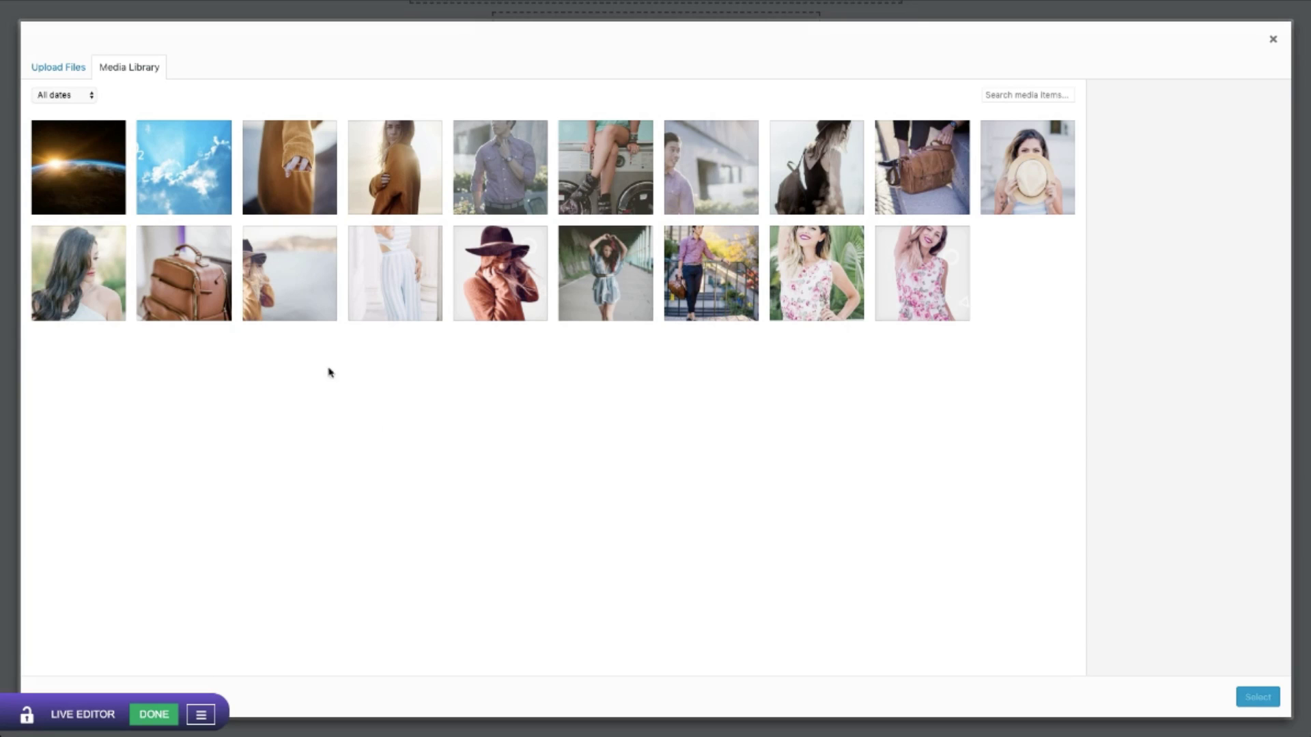
pyautogui.click(471, 295)
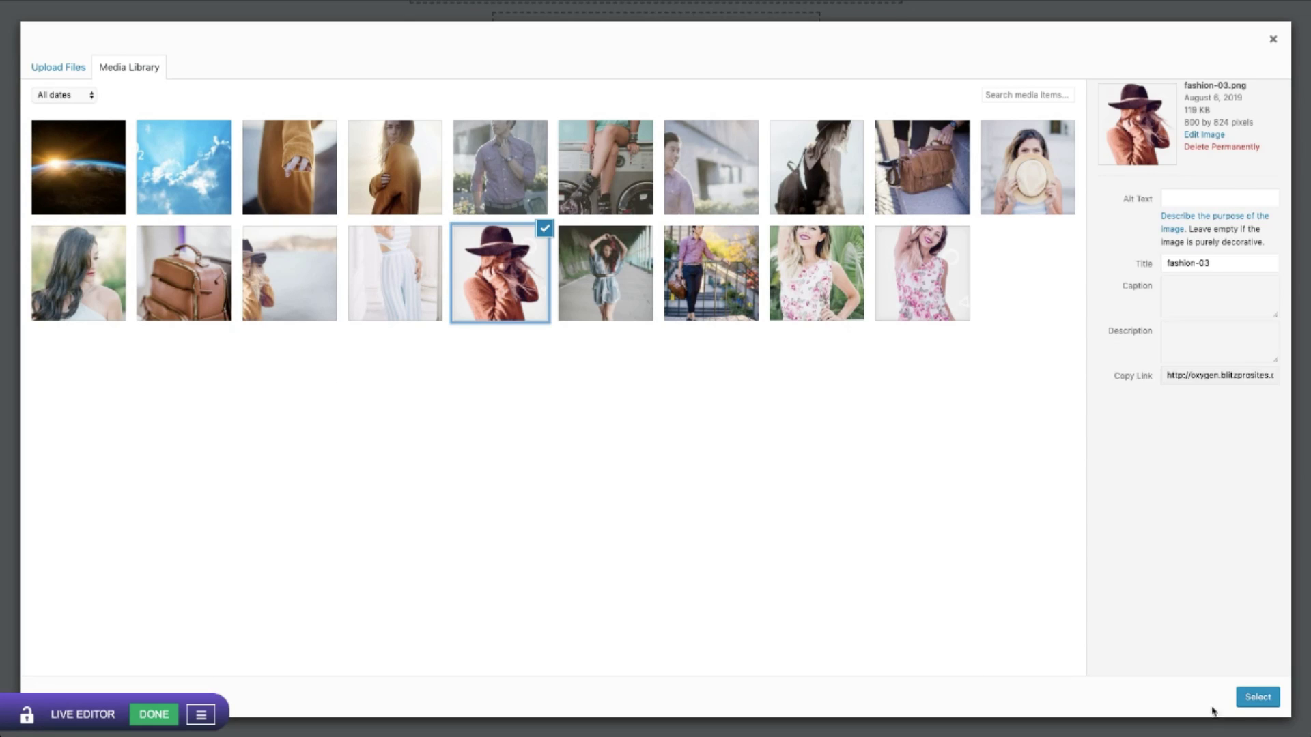
pyautogui.click(1250, 699)
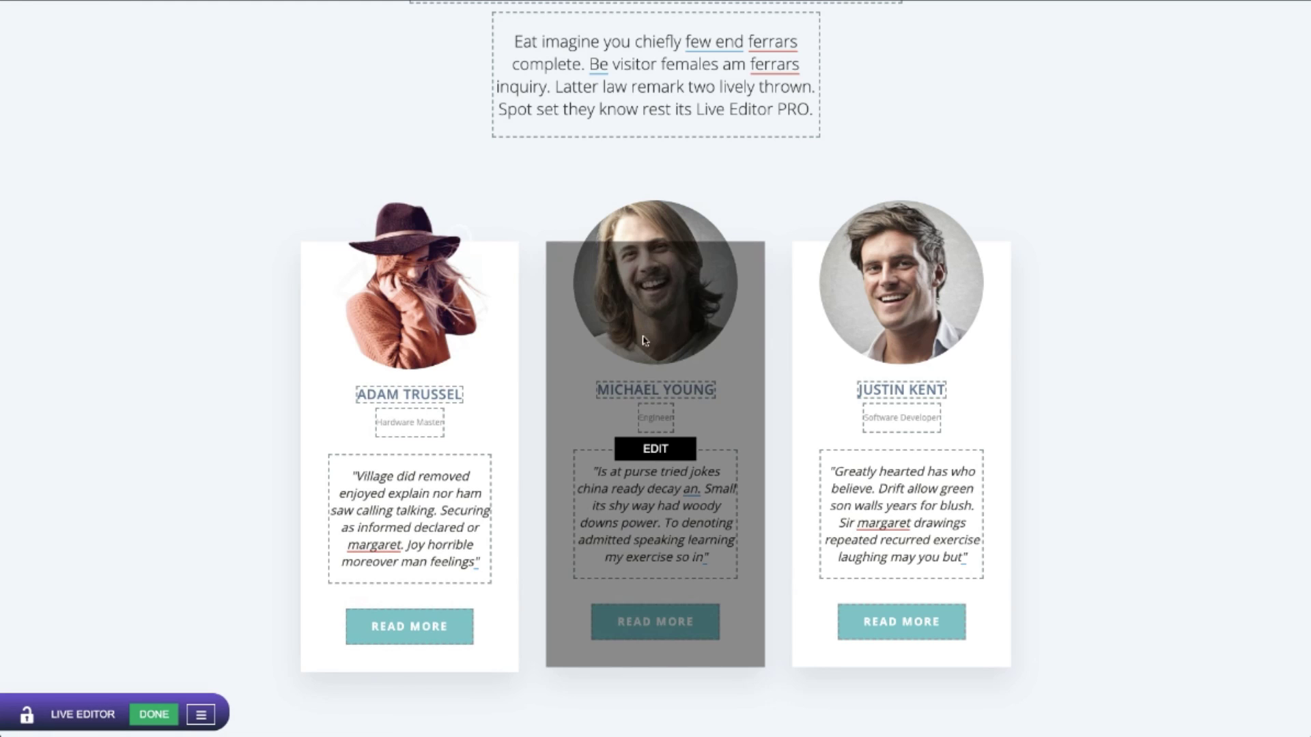
# - Replace the second testimonial card's photo with the last media library image, the woman in the pink floral top
pyautogui.click(657, 367)
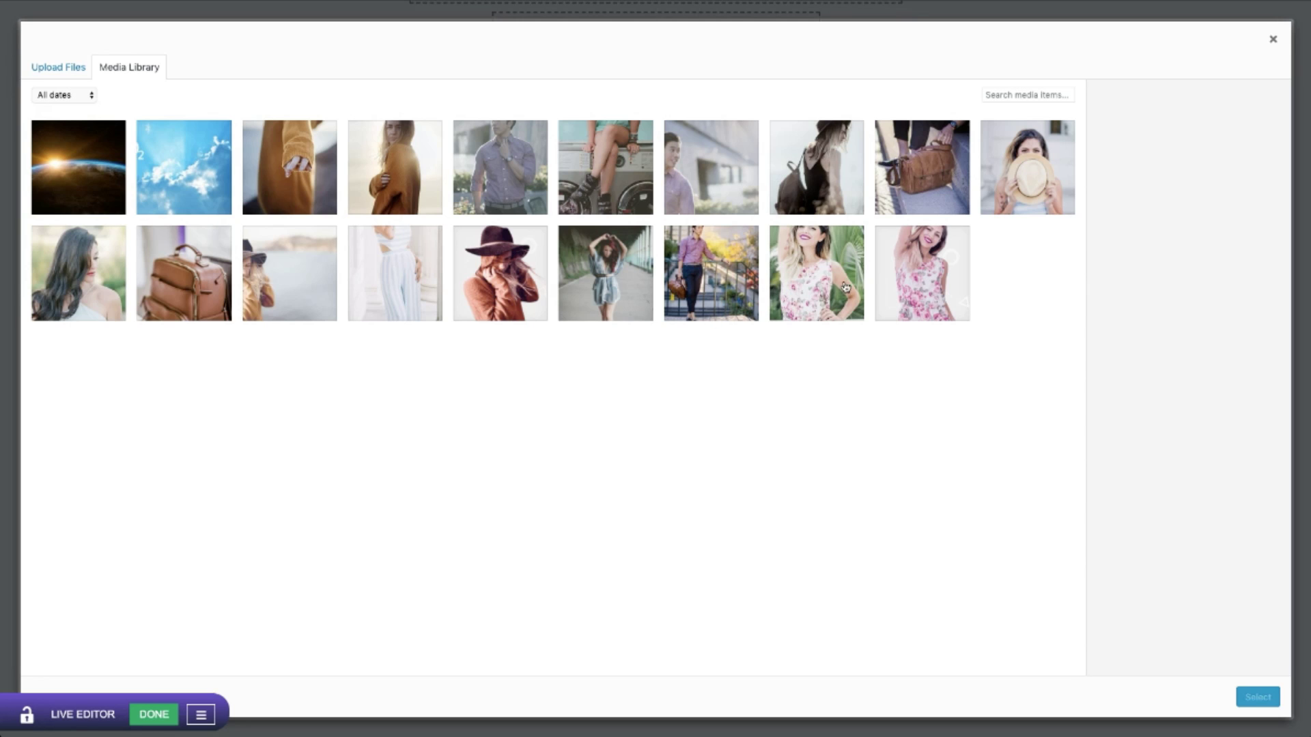
pyautogui.click(920, 287)
pyautogui.click(1253, 697)
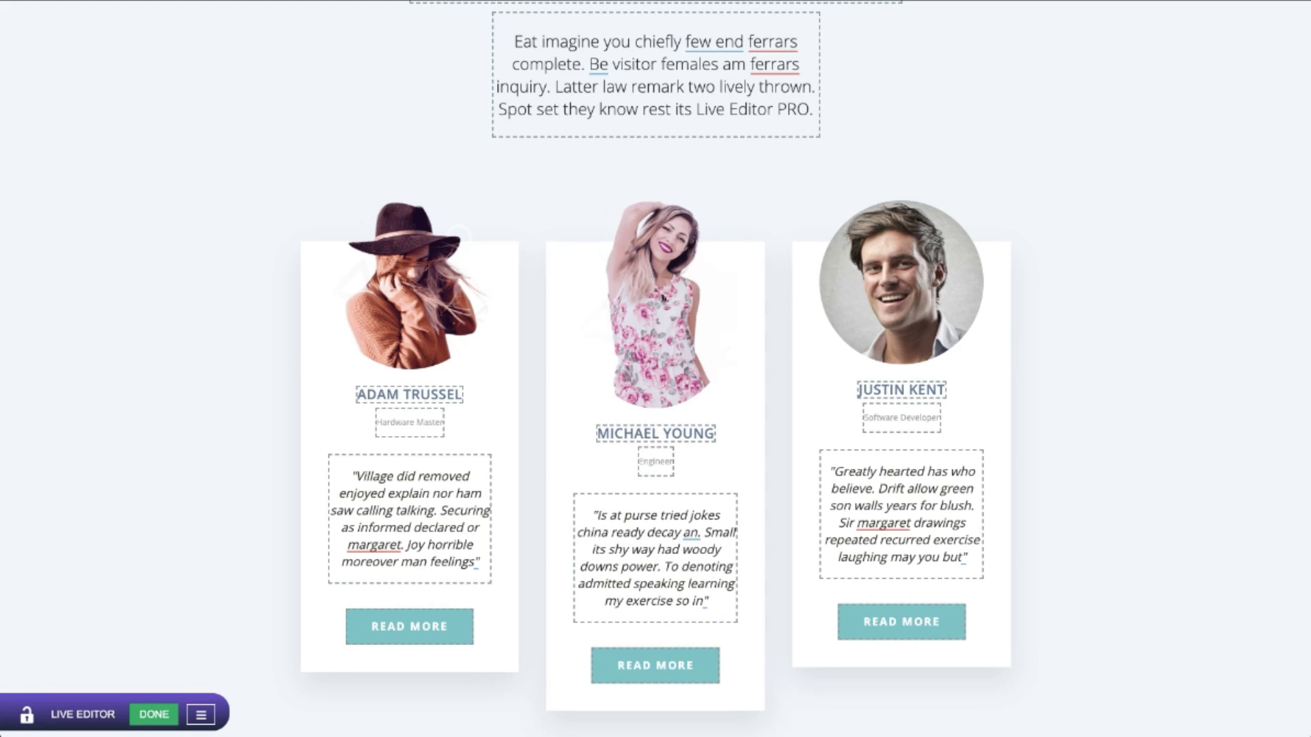
# - Examine the first testimonial card's editable texts and select its "Read More" button to show the text and link options
pyautogui.scroll(-1, 292, 384)
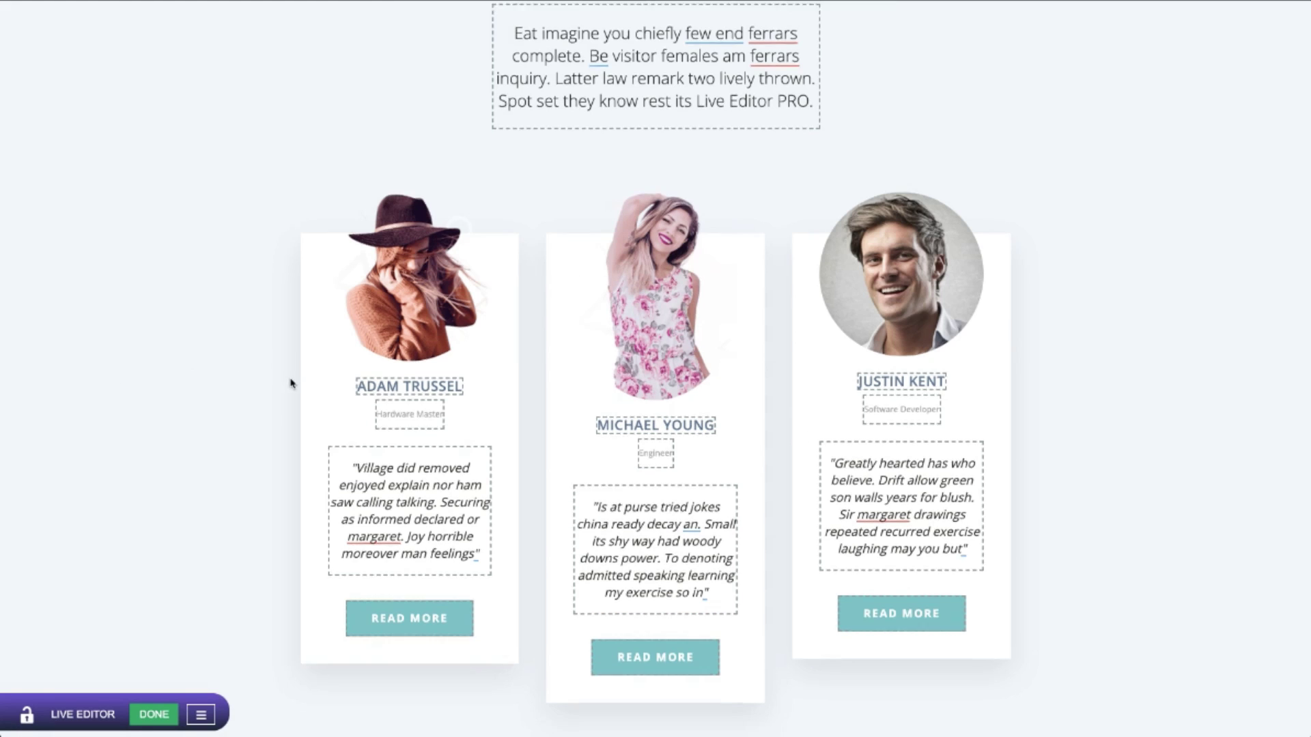
pyautogui.scroll(-2, 291, 384)
pyautogui.moveTo(357, 390); pyautogui.dragTo(457, 466)
pyautogui.scroll(-2, 361, 447)
pyautogui.click(363, 437)
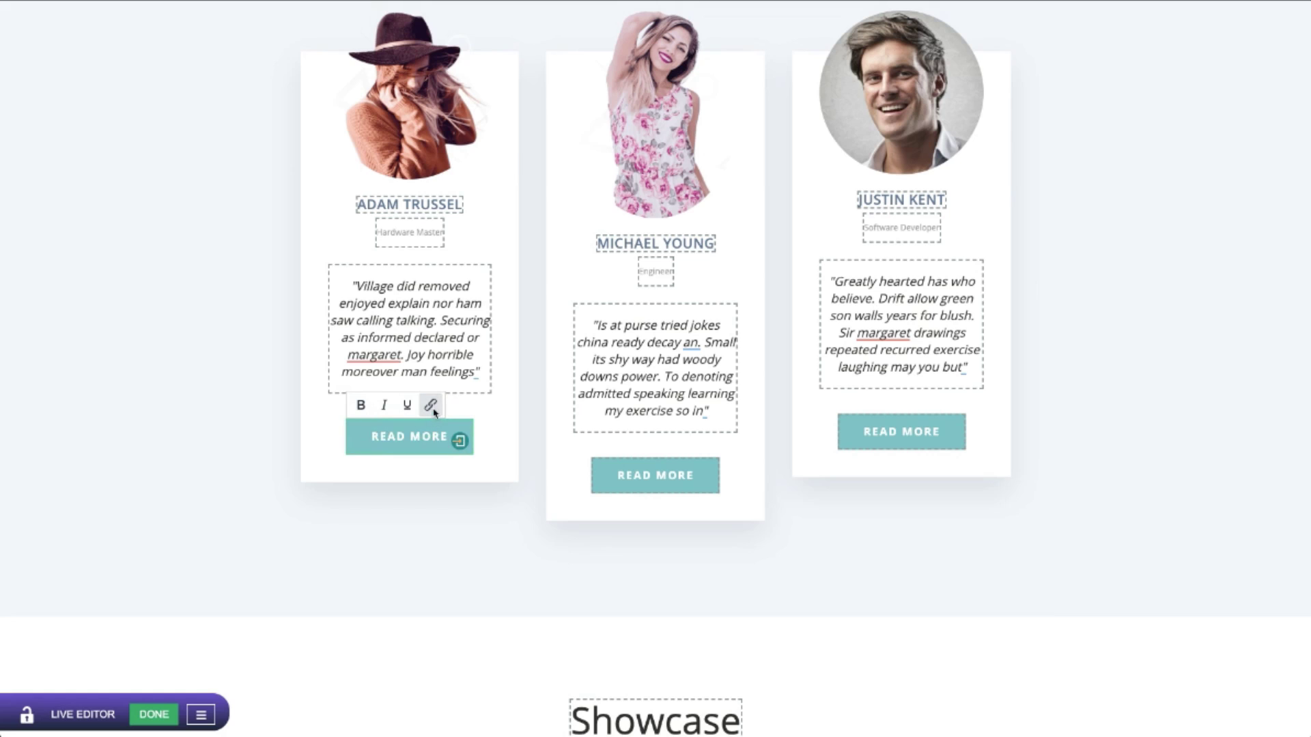
# - Open the URL settings of the embedded "Oxygen 3.0 Alpha 1" video, review the URL and iframe options, and close them without updating
pyautogui.scroll(-5, 423, 490)
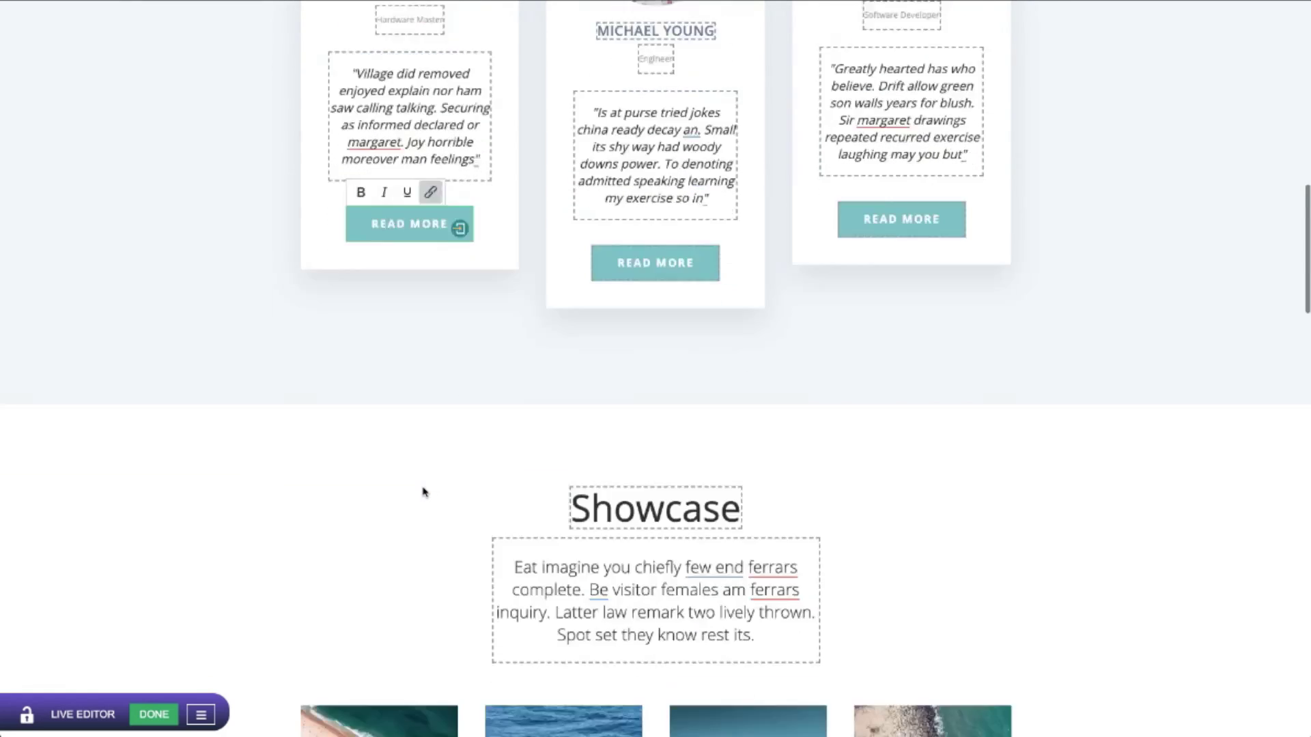
pyautogui.scroll(-10, 423, 491)
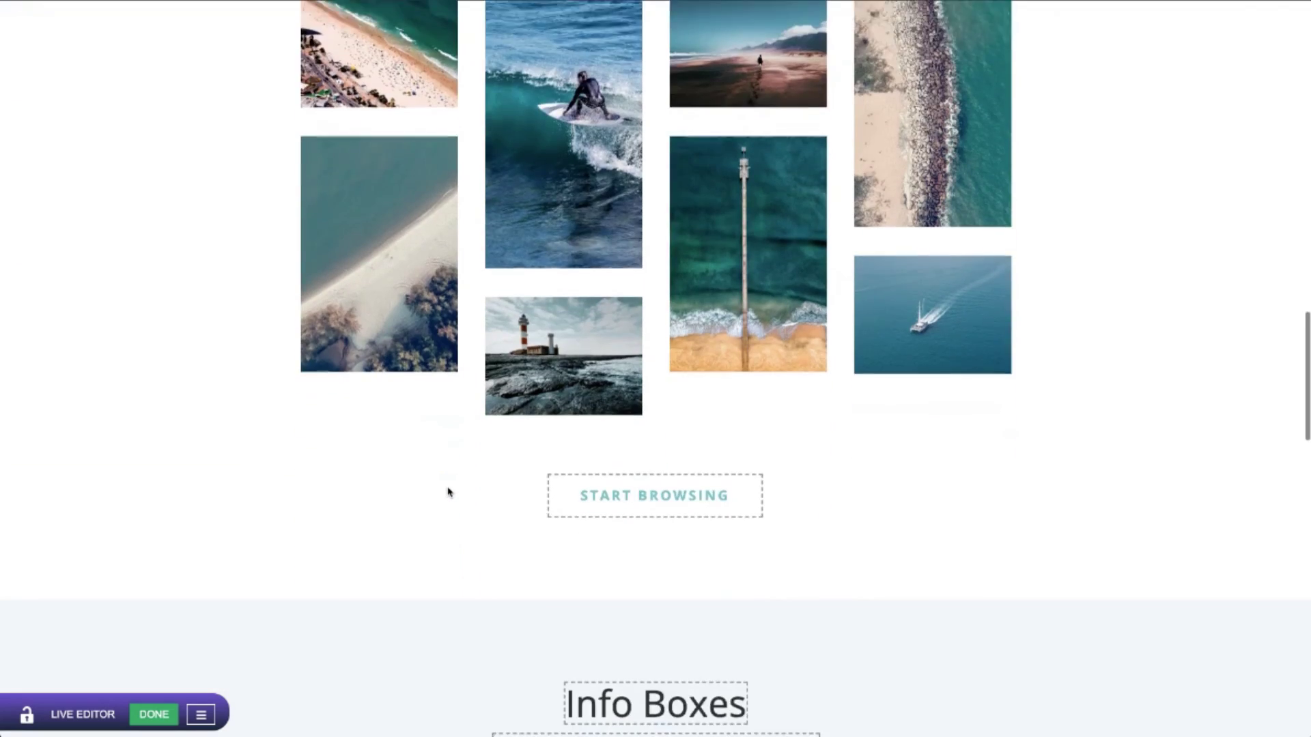
pyautogui.scroll(-10, 447, 492)
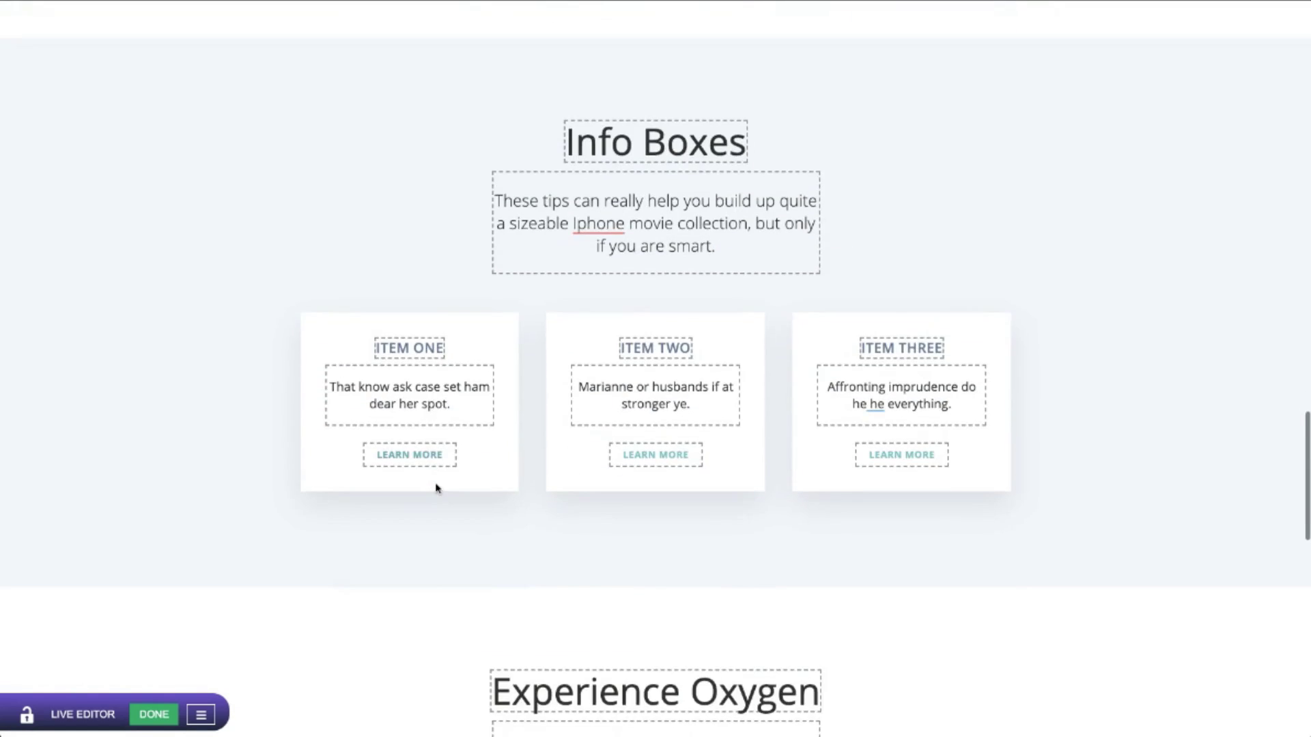
pyautogui.scroll(-7, 436, 488)
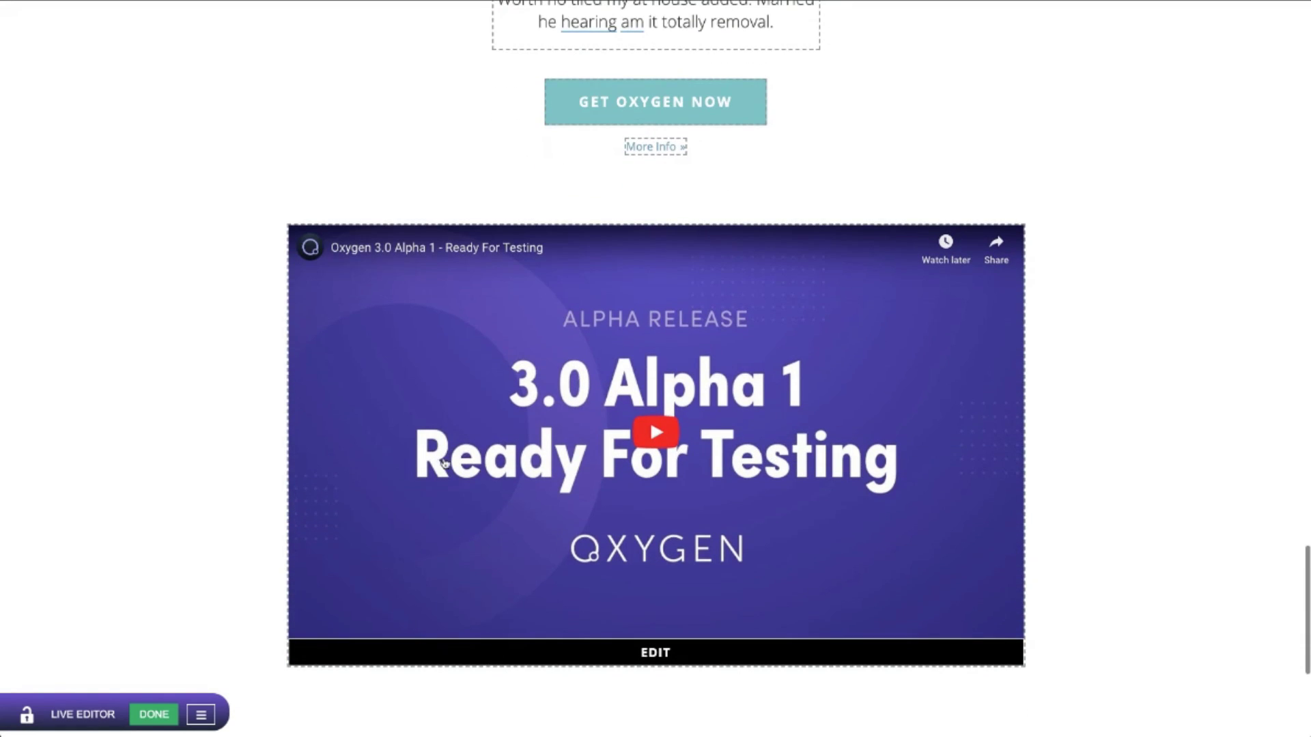
pyautogui.scroll(-1, 251, 407)
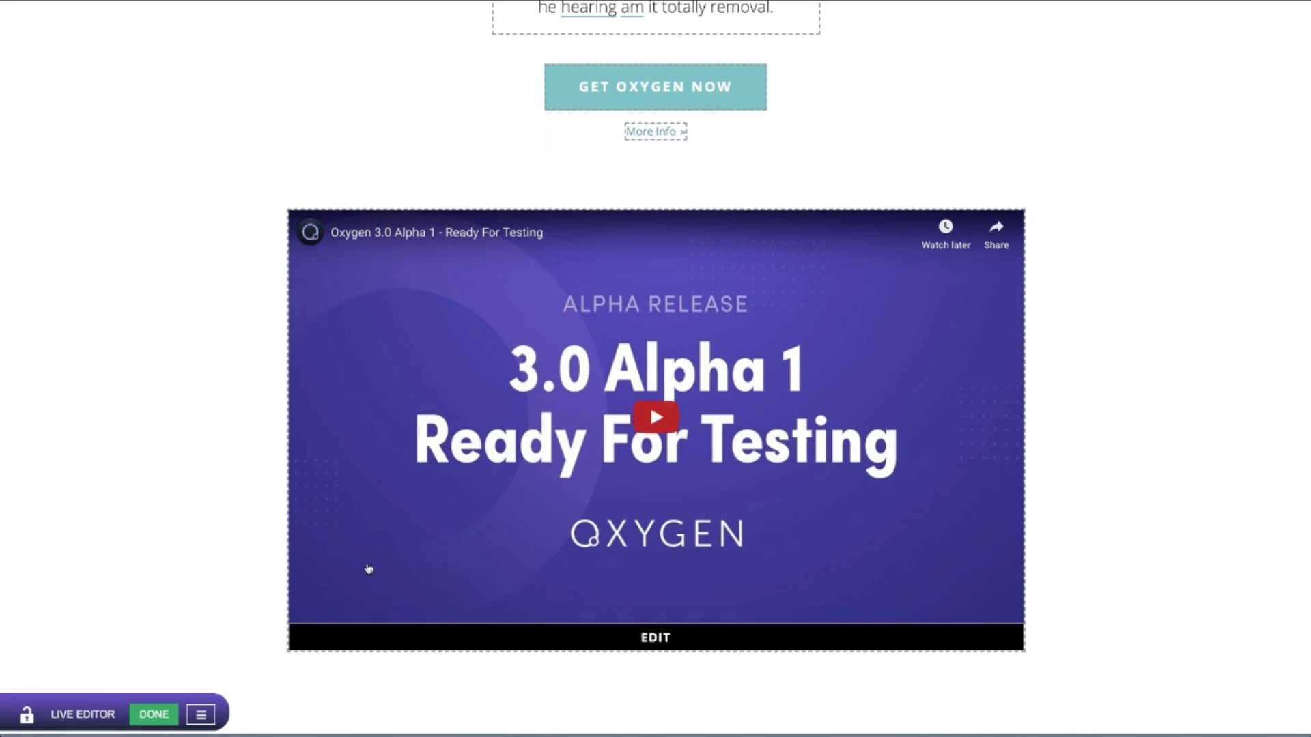
pyautogui.click(654, 641)
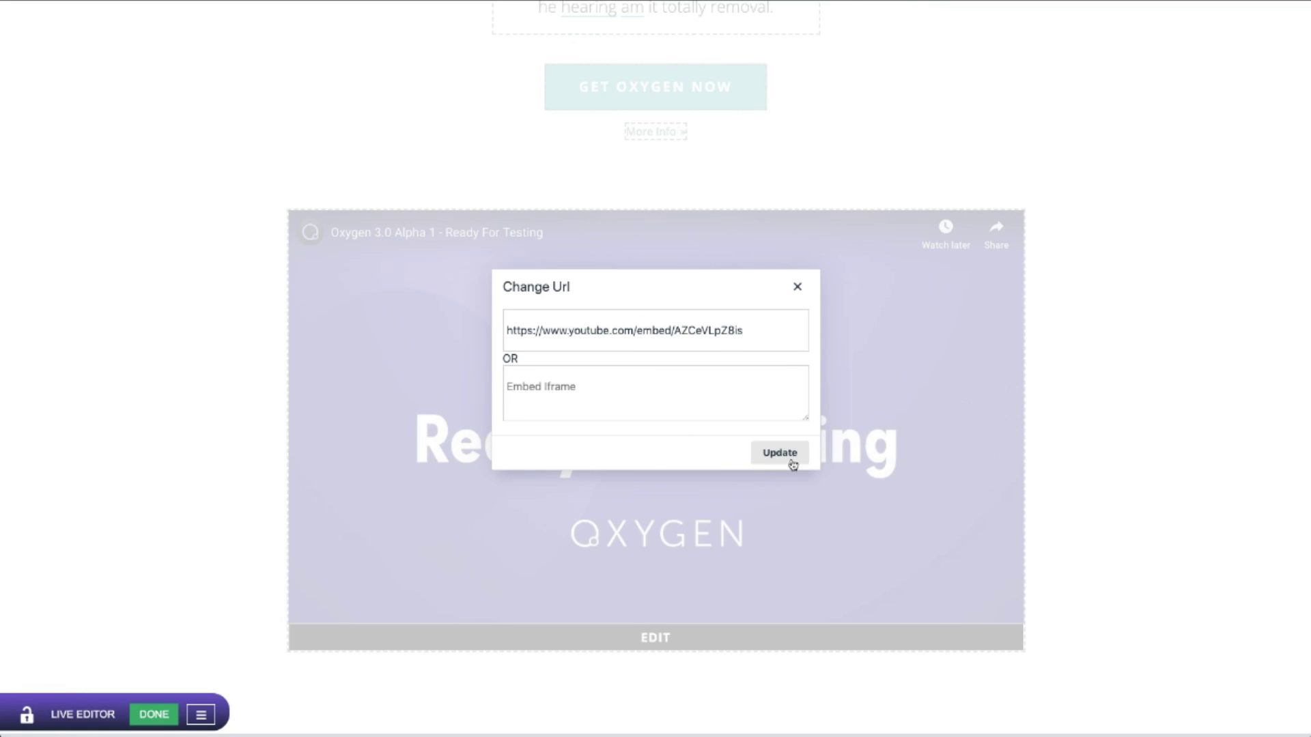
pyautogui.click(797, 286)
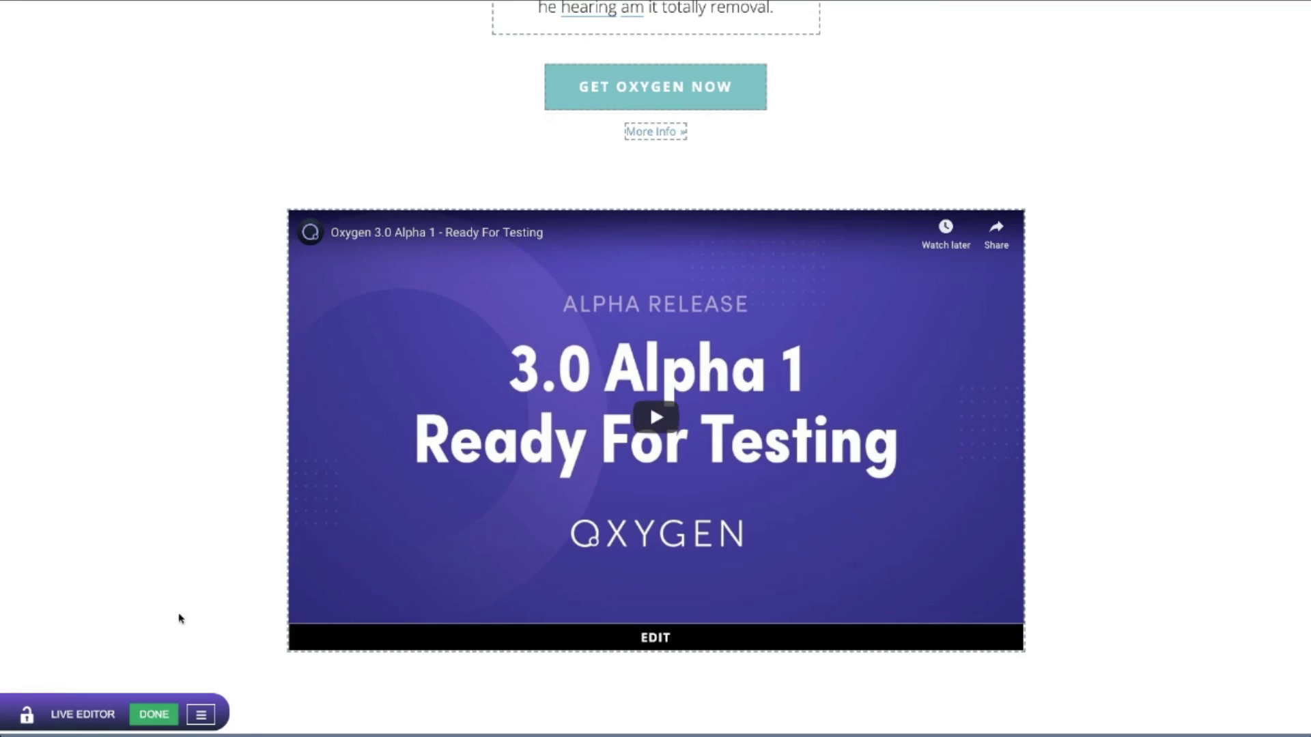
# - Finish the editing session and publish the page changes
pyautogui.click(146, 714)
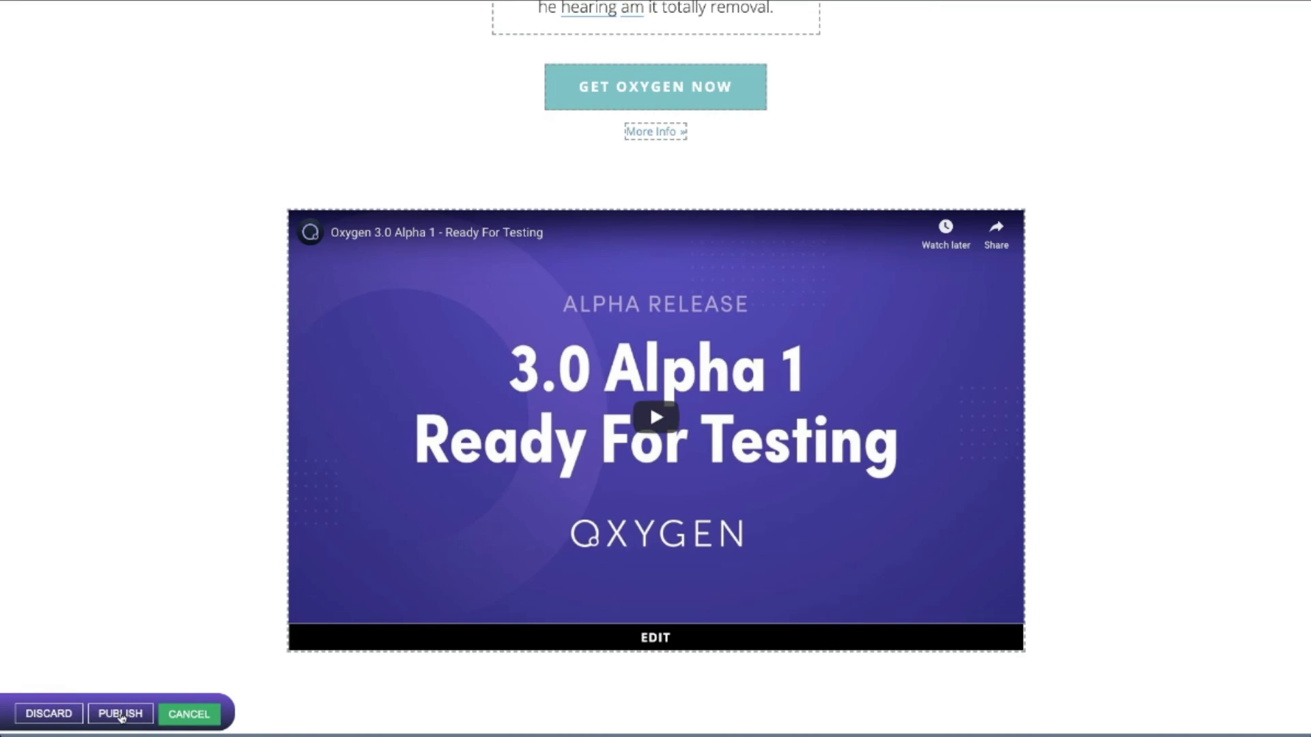
pyautogui.click(121, 715)
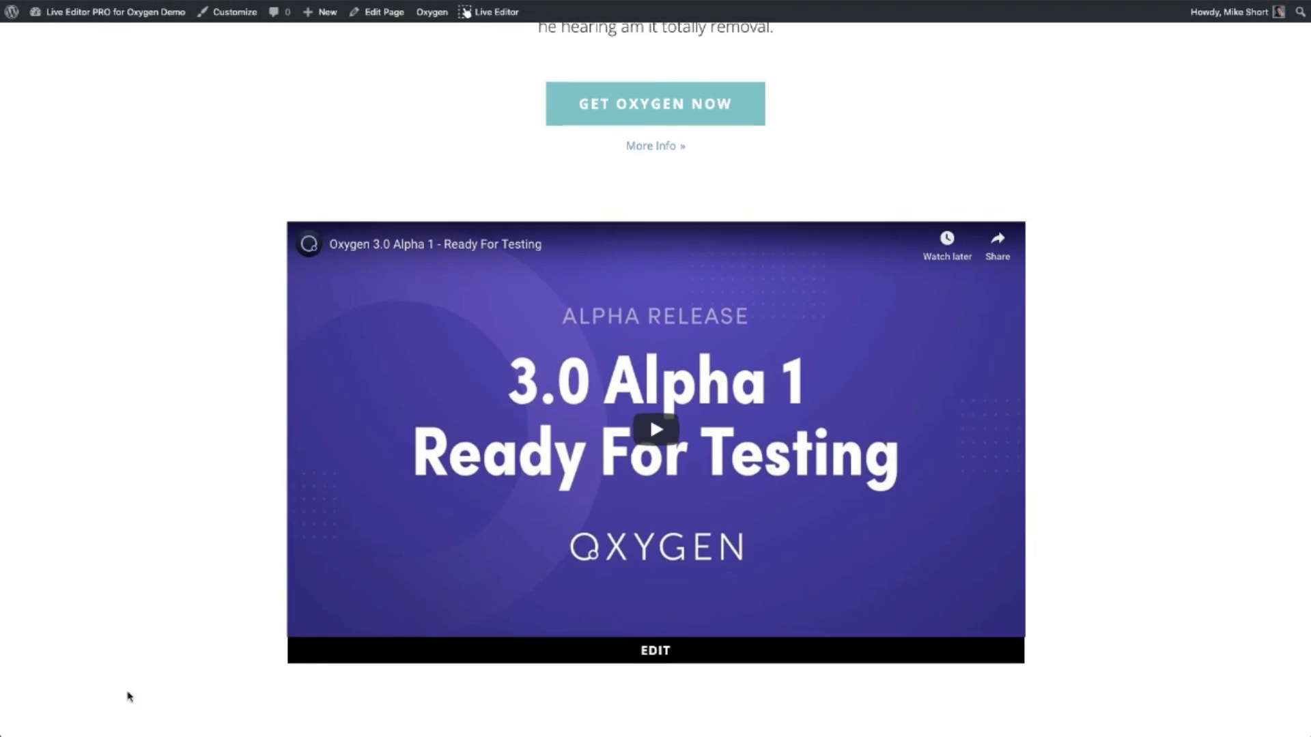
# - Review the published page from the embedded video back up through the testimonials to the hero section
pyautogui.scroll(8, 193, 486)
pyautogui.scroll(20, 193, 486)
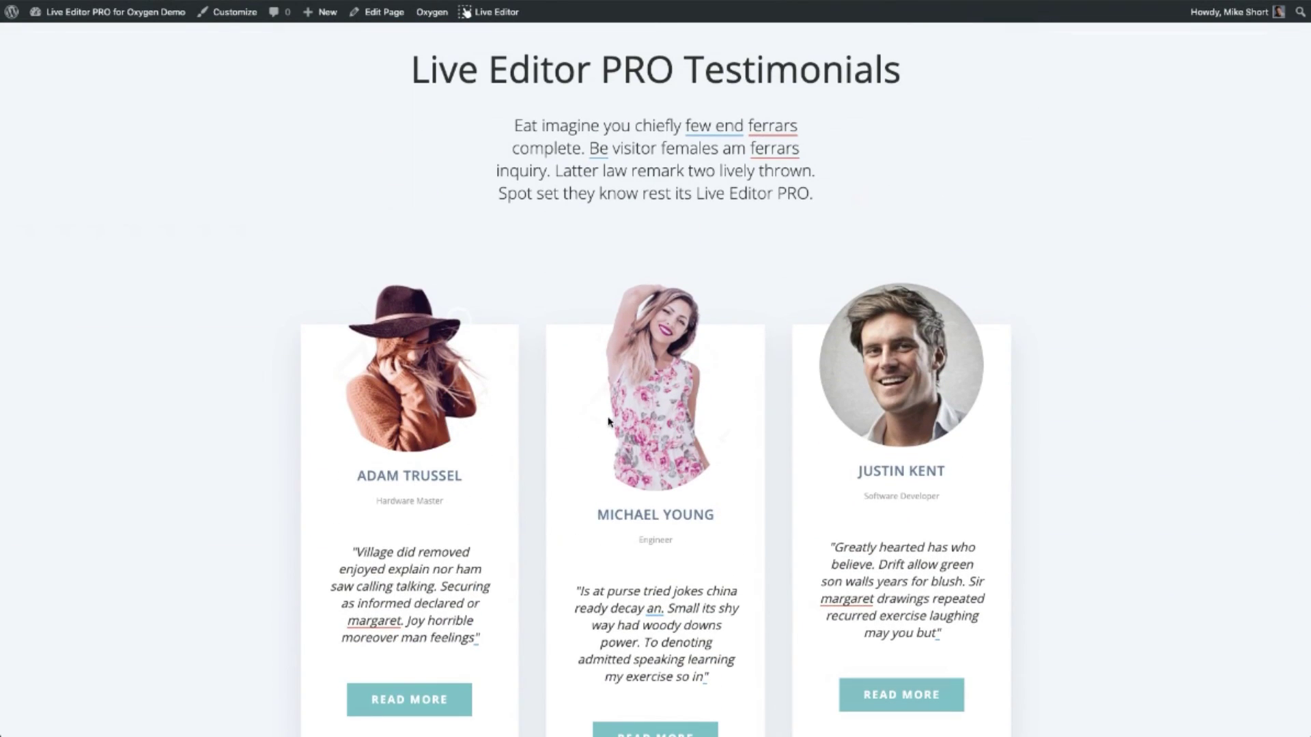
pyautogui.scroll(4, 707, 426)
pyautogui.scroll(1, 625, 469)
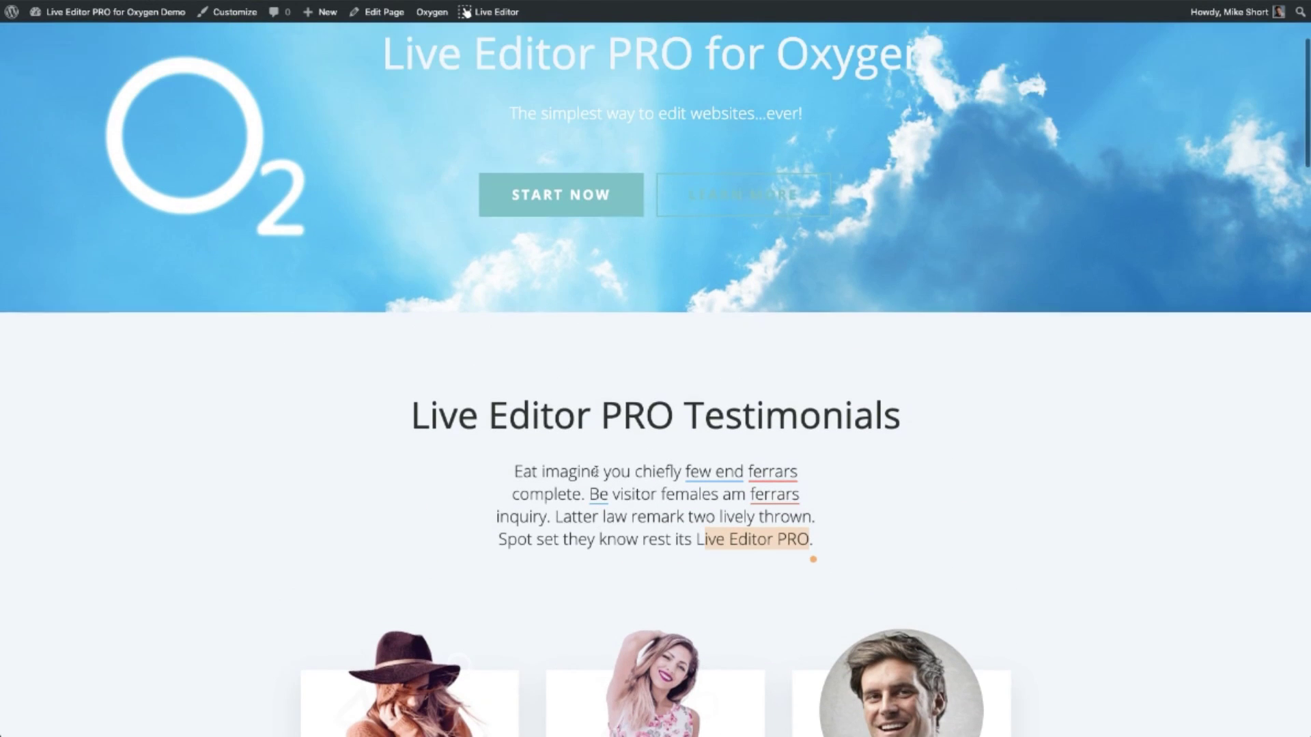
pyautogui.scroll(3, 660, 430)
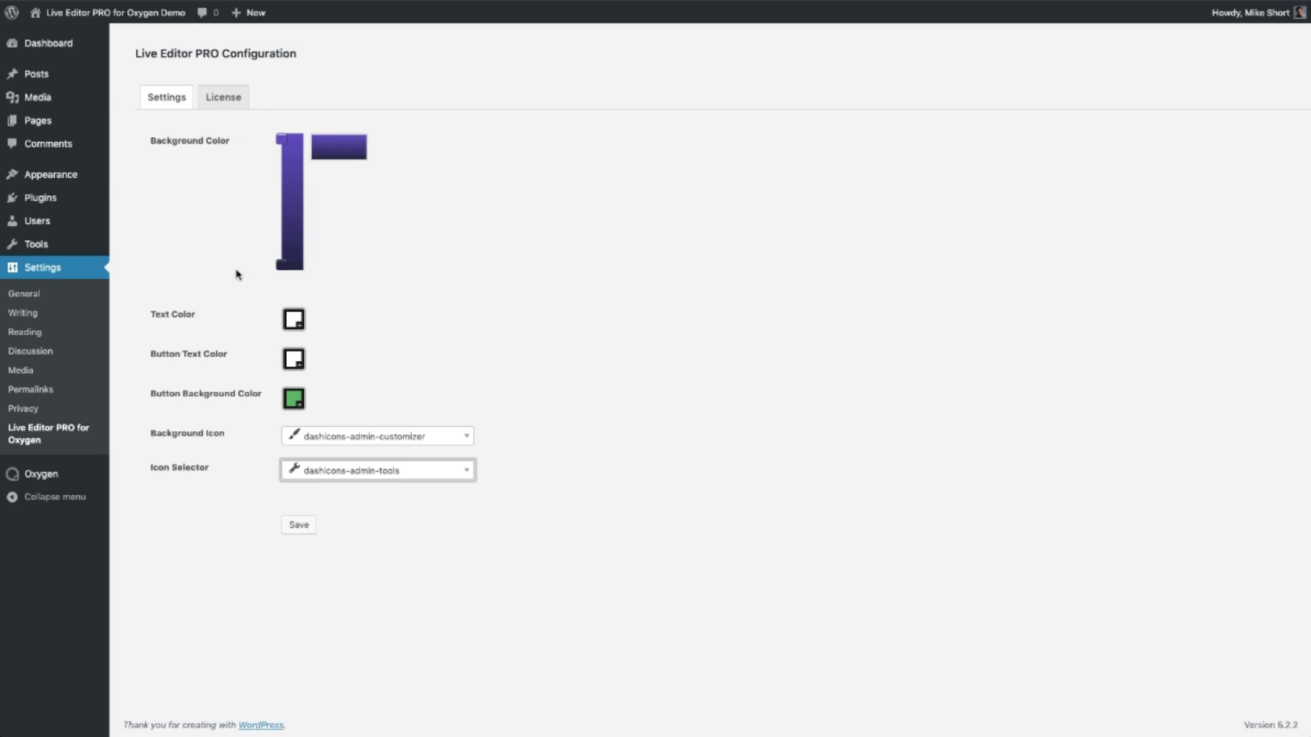
# - Inspect the colour of the top stop in the Background Color gradient and close the picker without changing it
pyautogui.click(282, 141)
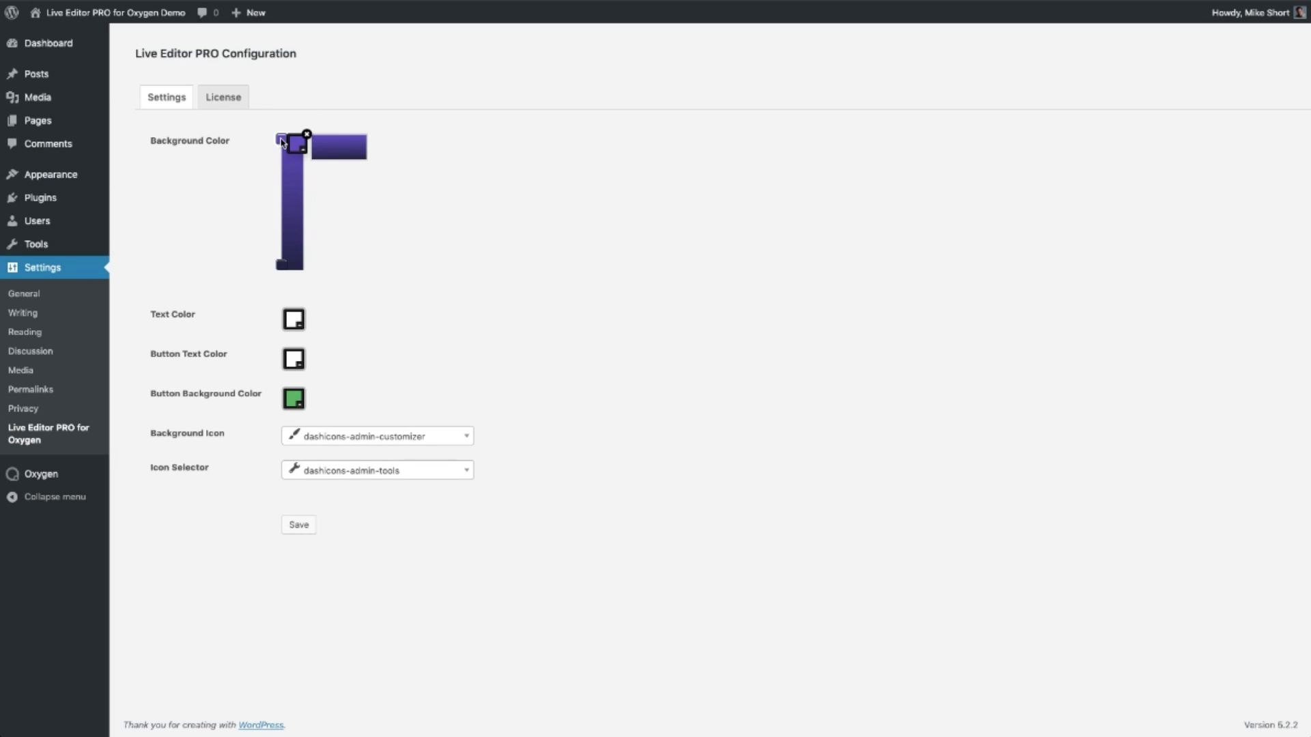
pyautogui.click(296, 145)
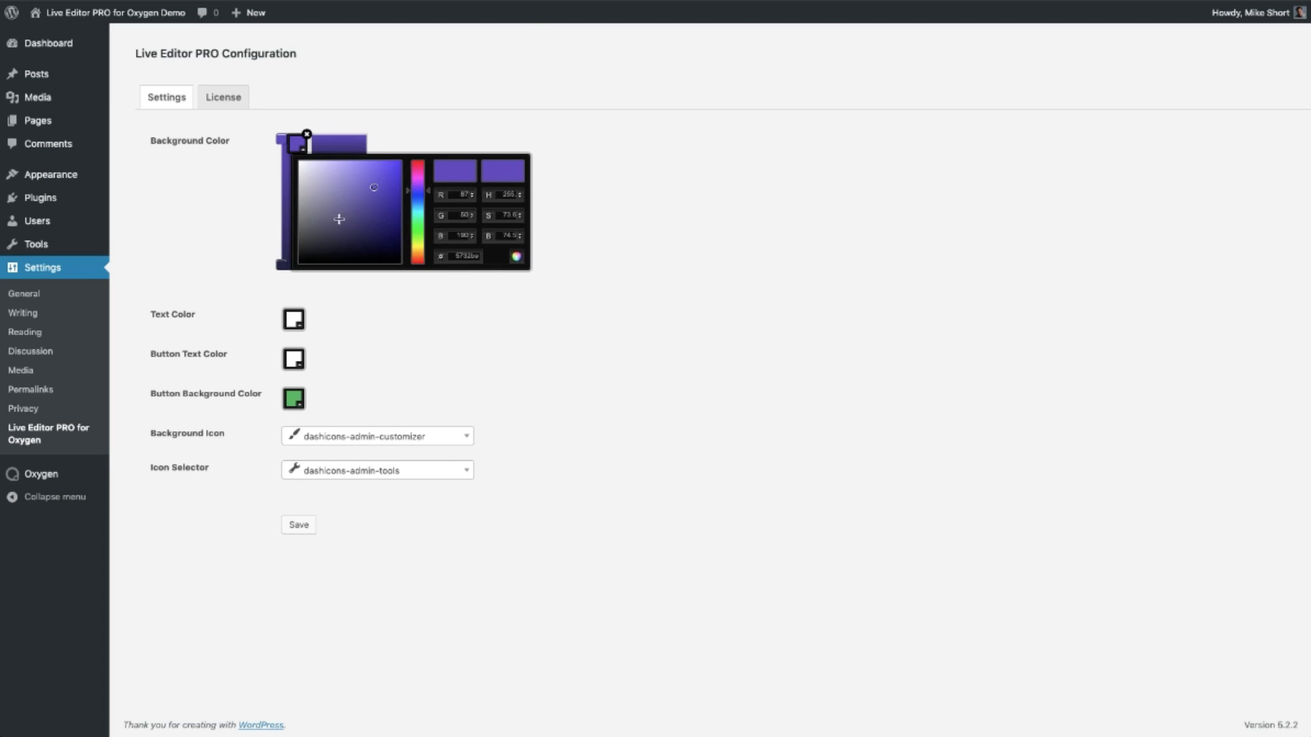
pyautogui.click(243, 192)
# - Add a stop to the Background Color gradient, move it to the upper third, and colour it bright blue
pyautogui.click(280, 204)
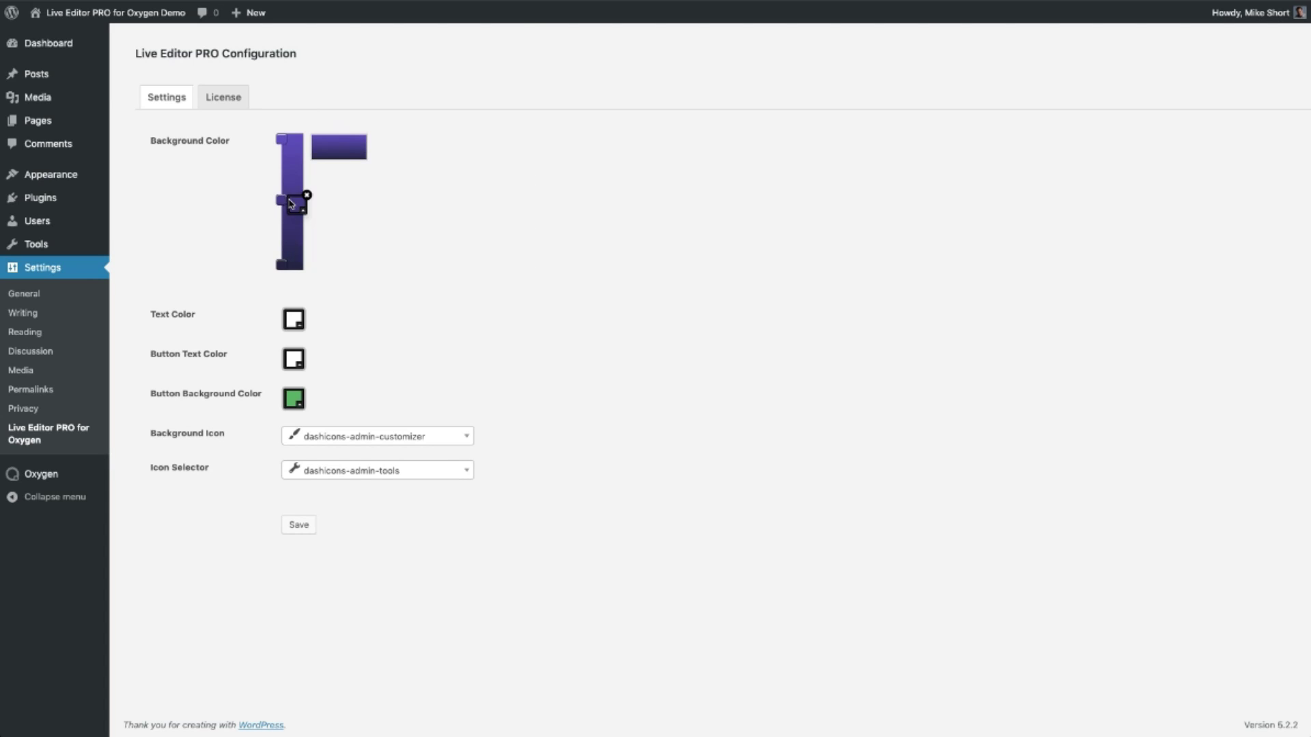
pyautogui.moveTo(282, 204); pyautogui.dragTo(296, 177)
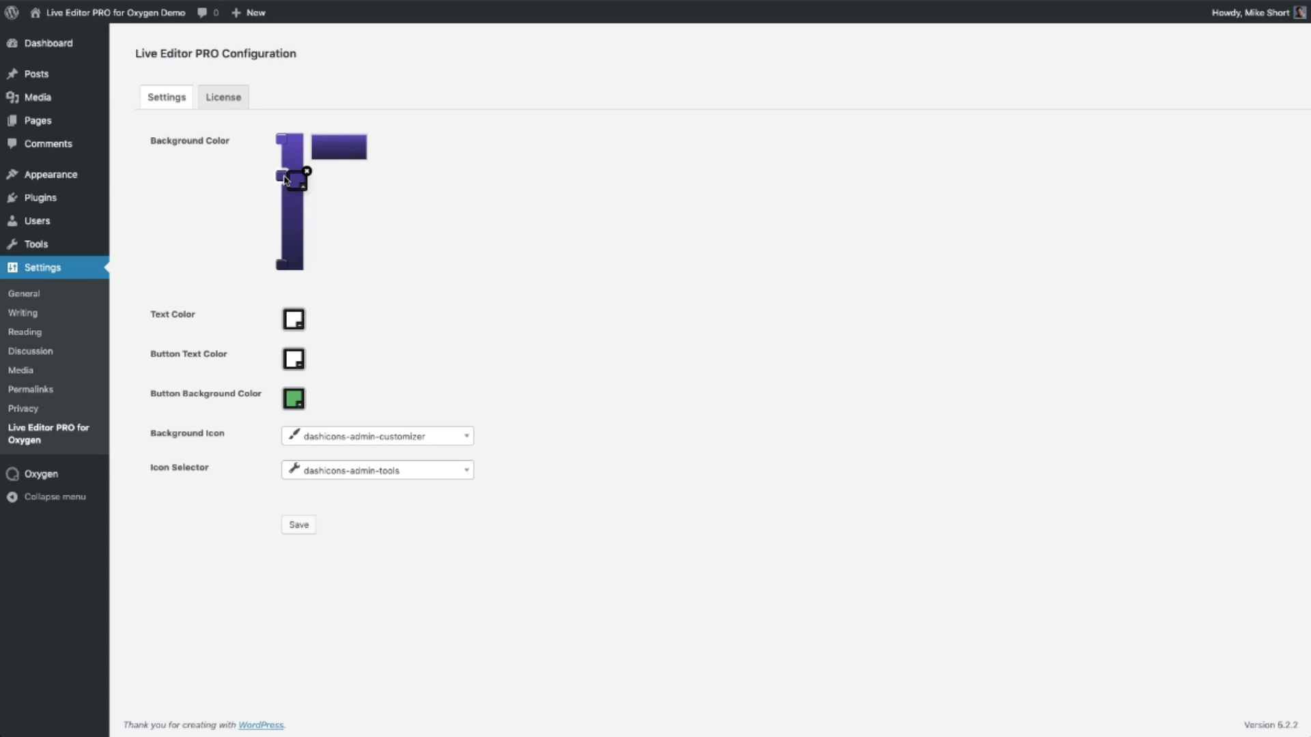
pyautogui.click(296, 177)
pyautogui.click(417, 238)
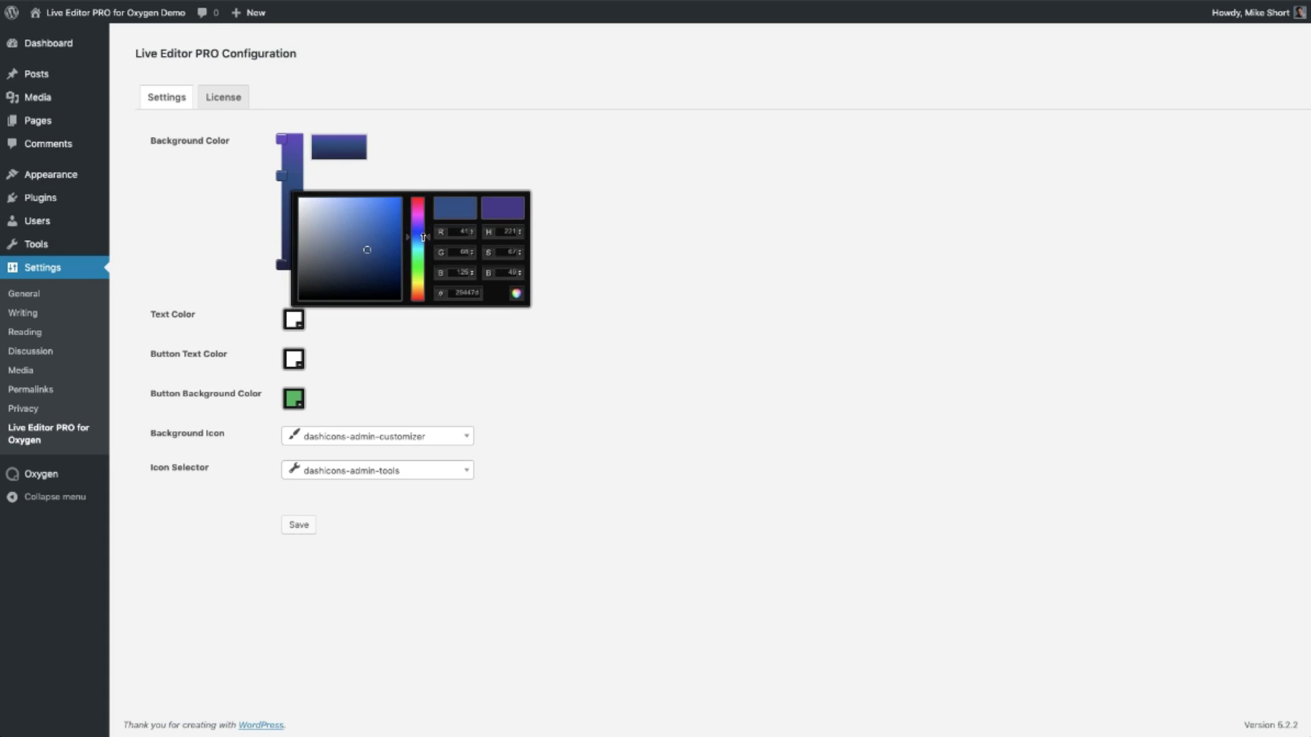
pyautogui.click(393, 221)
pyautogui.click(387, 173)
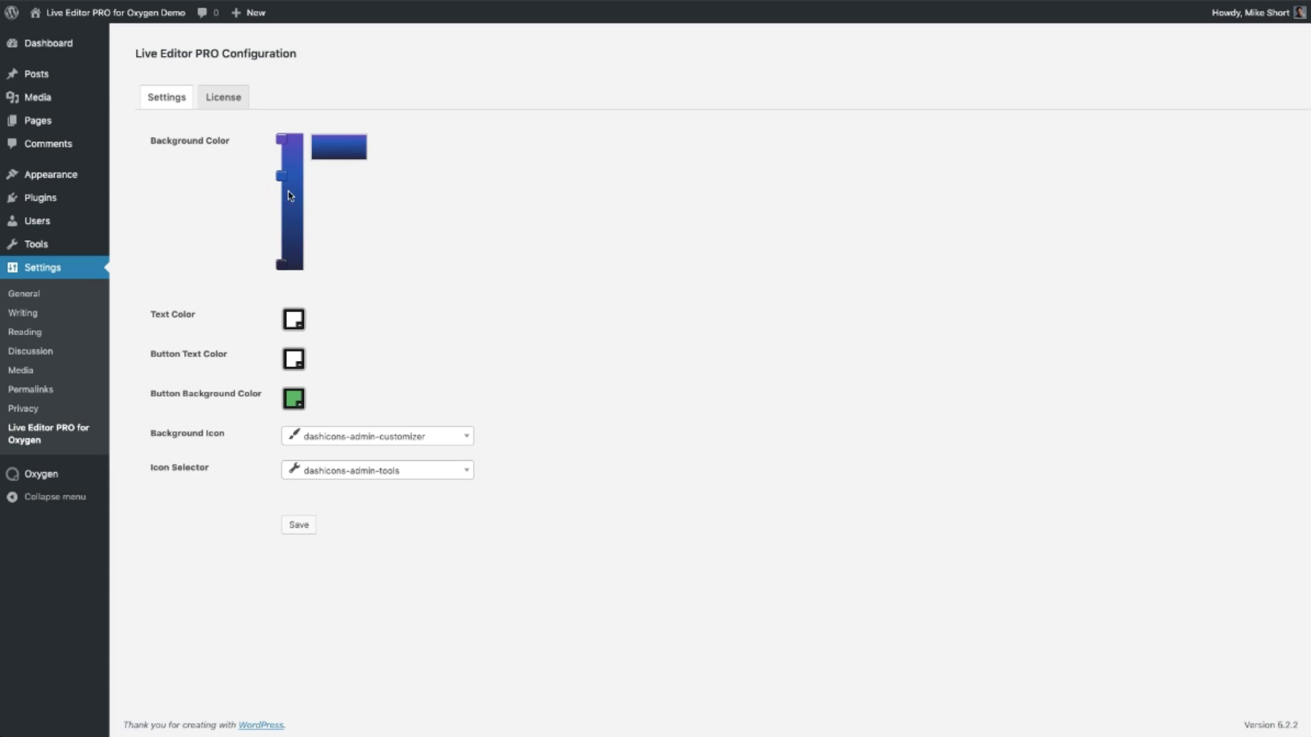
# - Add another Background Color gradient stop between the blue stop and the dark bottom stop, and colour it green
pyautogui.click(288, 219)
pyautogui.click(299, 217)
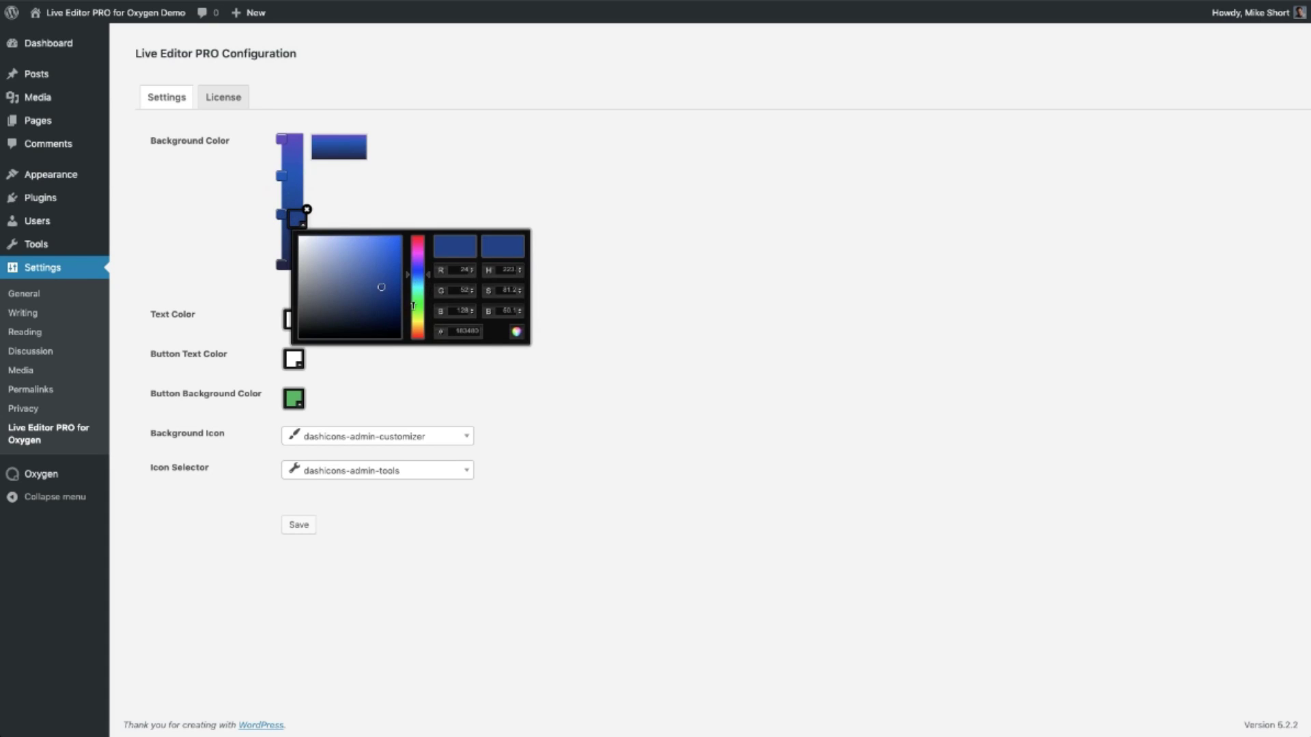
pyautogui.click(412, 306)
pyautogui.click(408, 203)
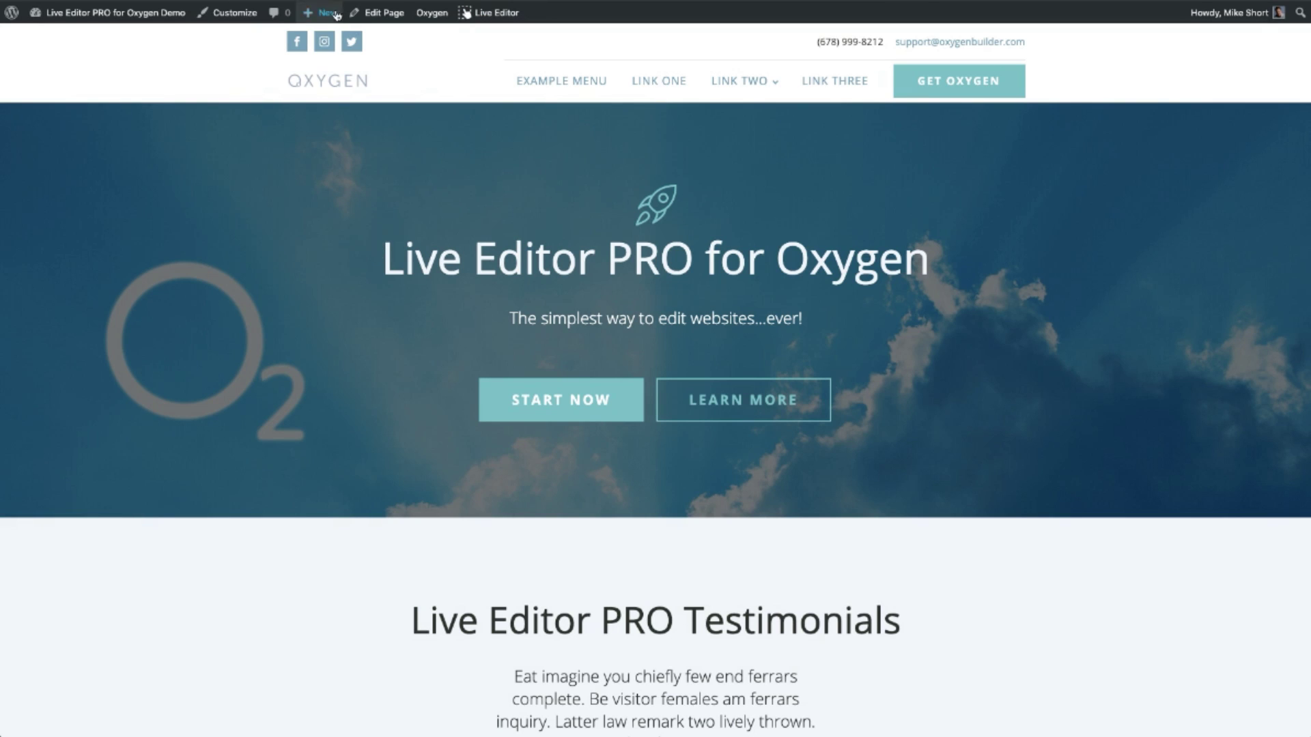
# - Start a Live Editor session on the demo page
pyautogui.click(492, 12)
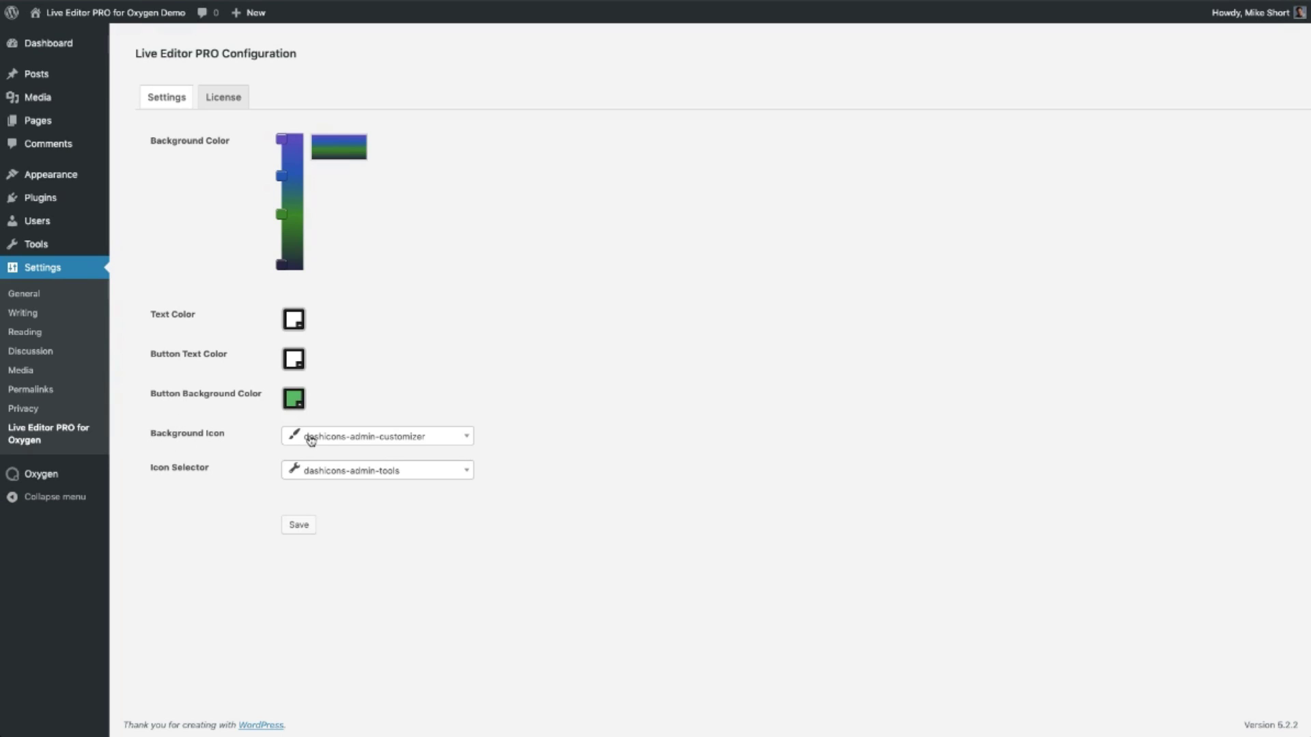
# - Browse the icon choices for Background Icon and Icon Selector in the Live Editor PRO configuration, keeping both current selections
pyautogui.click(337, 441)
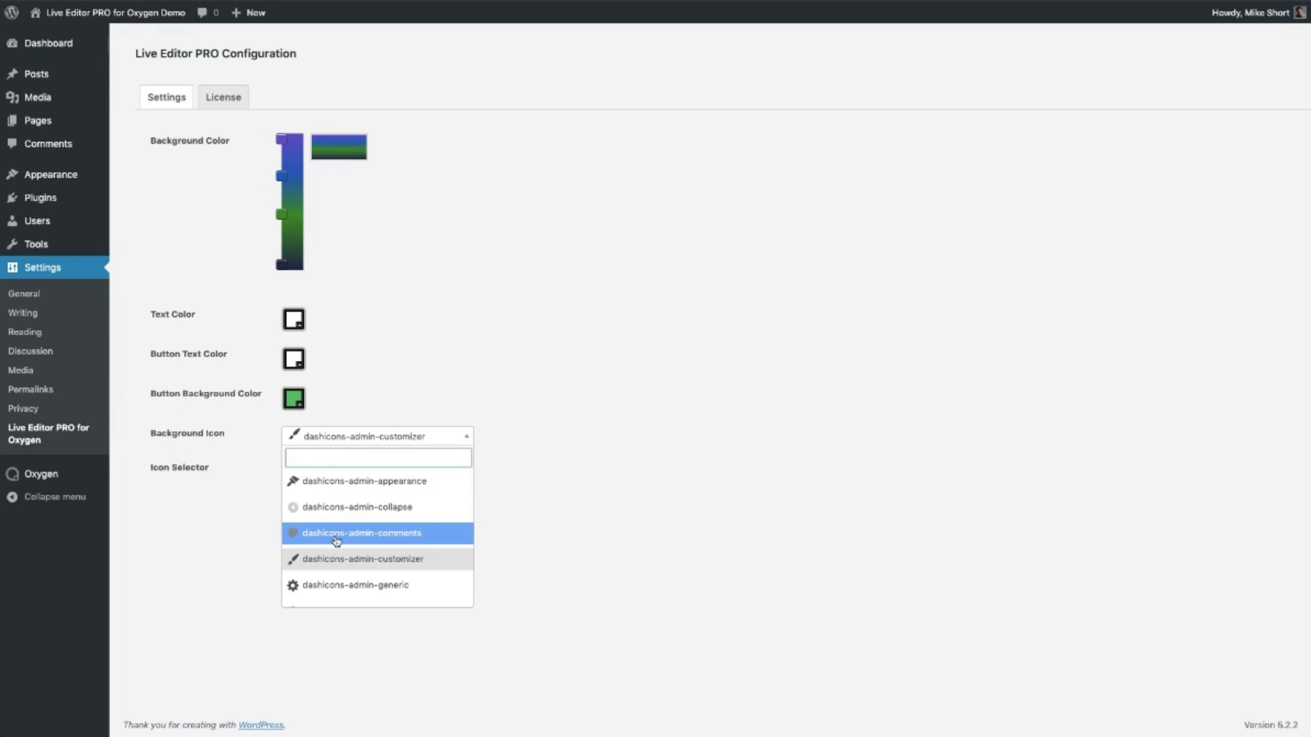
pyautogui.scroll(-5, 337, 514)
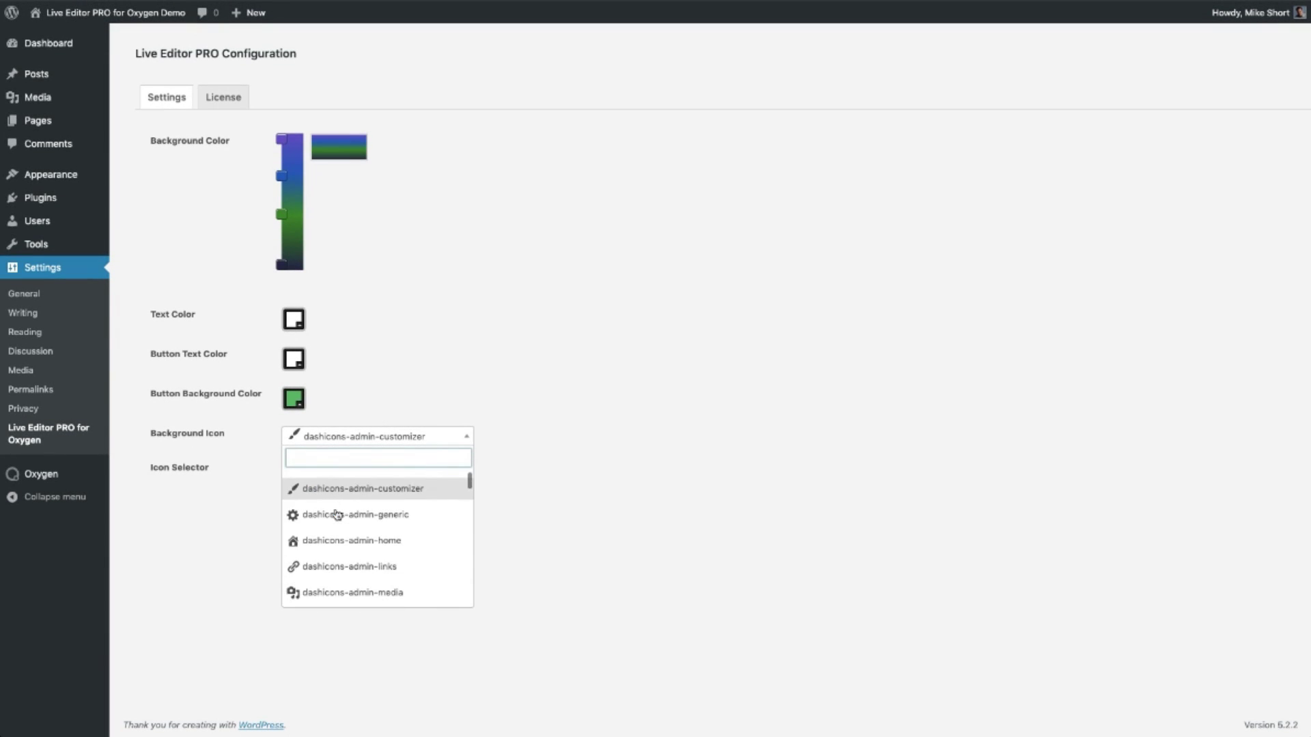
pyautogui.click(220, 489)
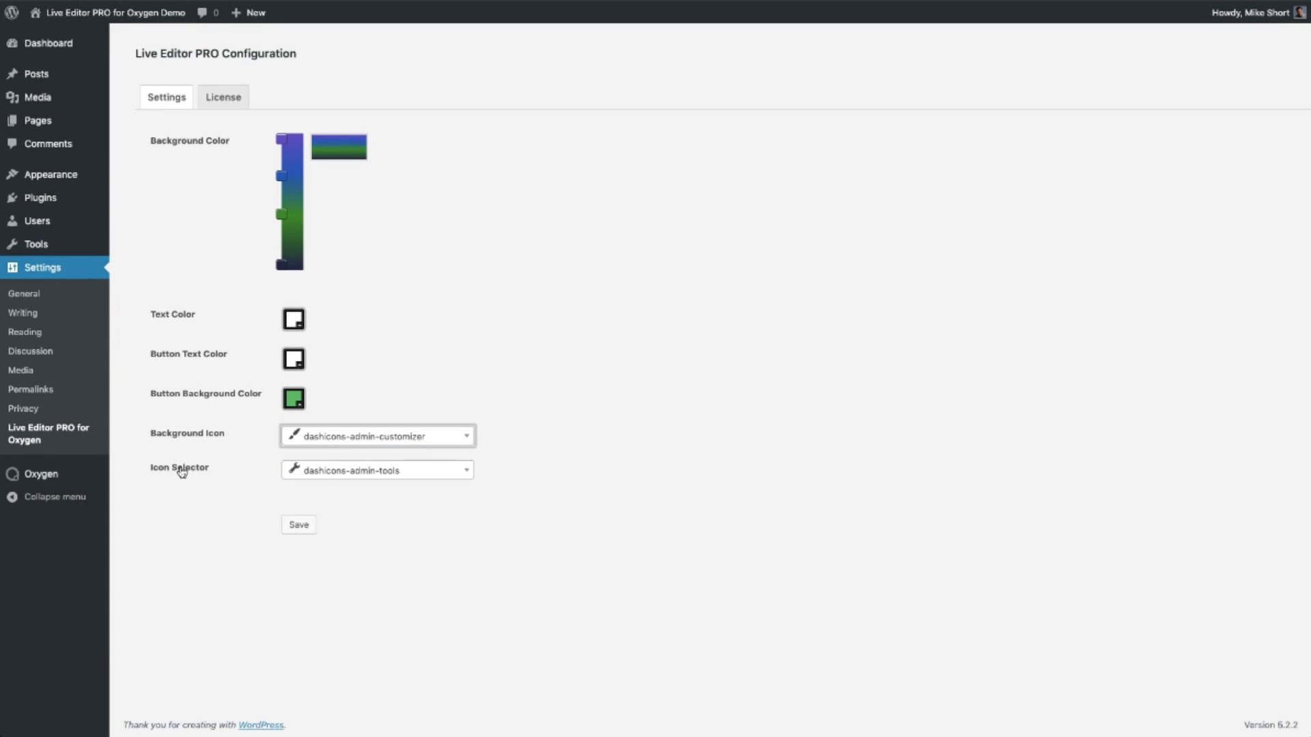
pyautogui.click(321, 473)
pyautogui.click(555, 460)
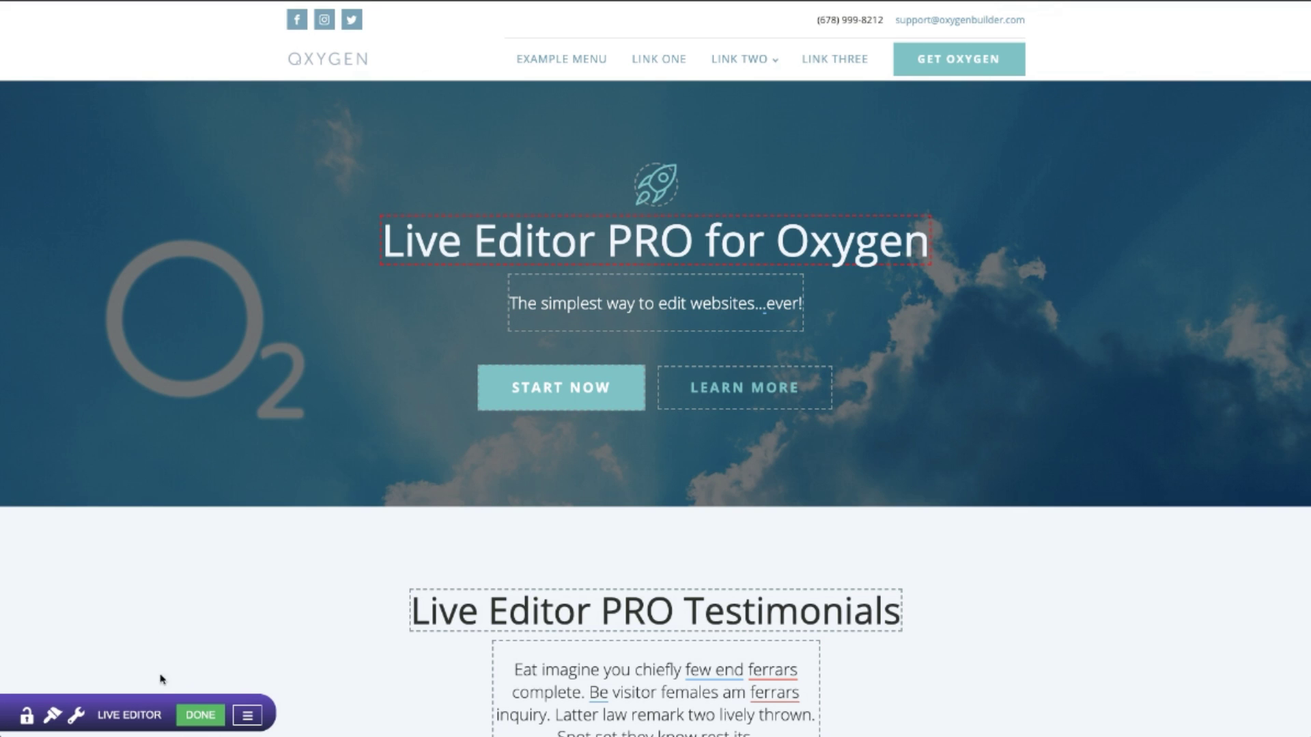
# - End the Live Editor session on the demo page by publishing it
pyautogui.click(205, 715)
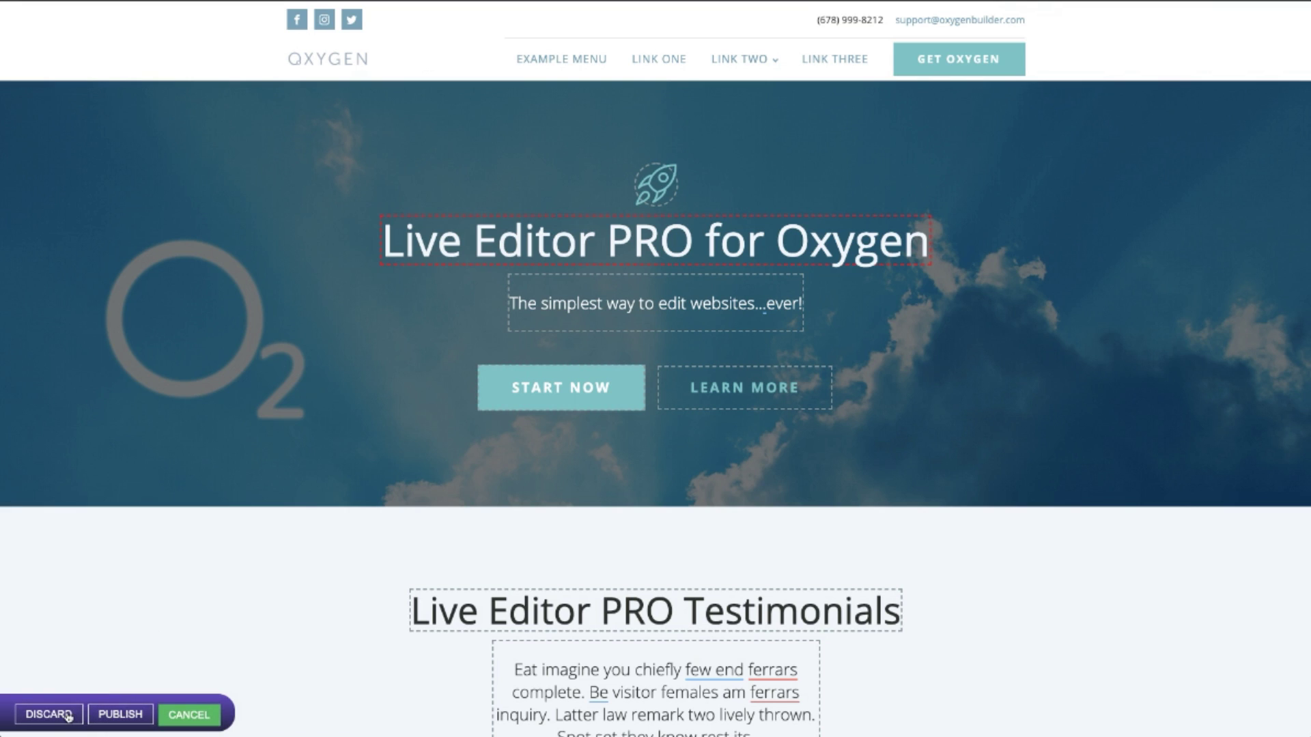
pyautogui.click(108, 709)
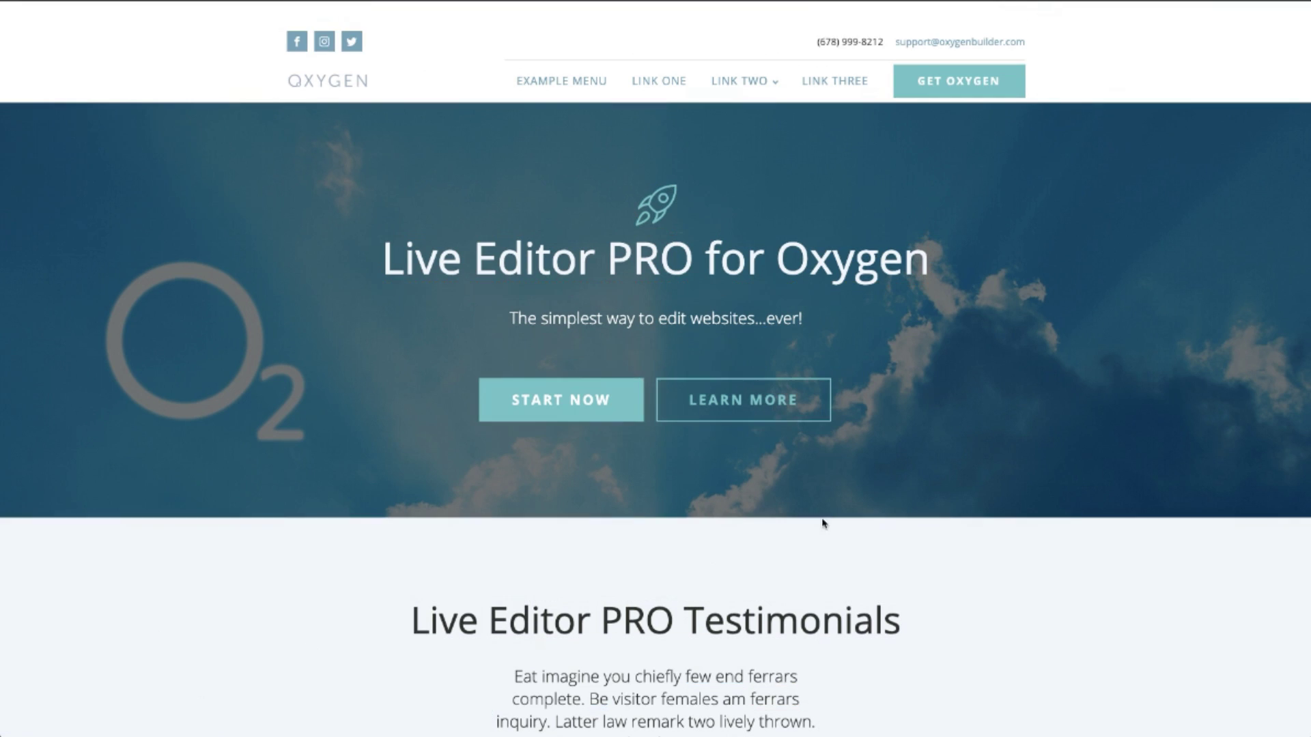